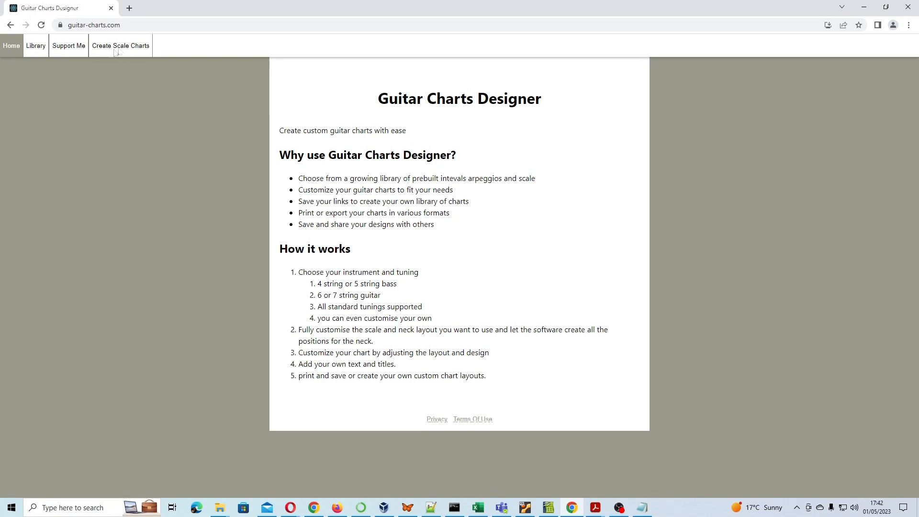
Open the scale chart creation page and enable the five unchecked scale degrees so all twelve are included.
{"action": "left_click", "coordinate": [128, 49]}
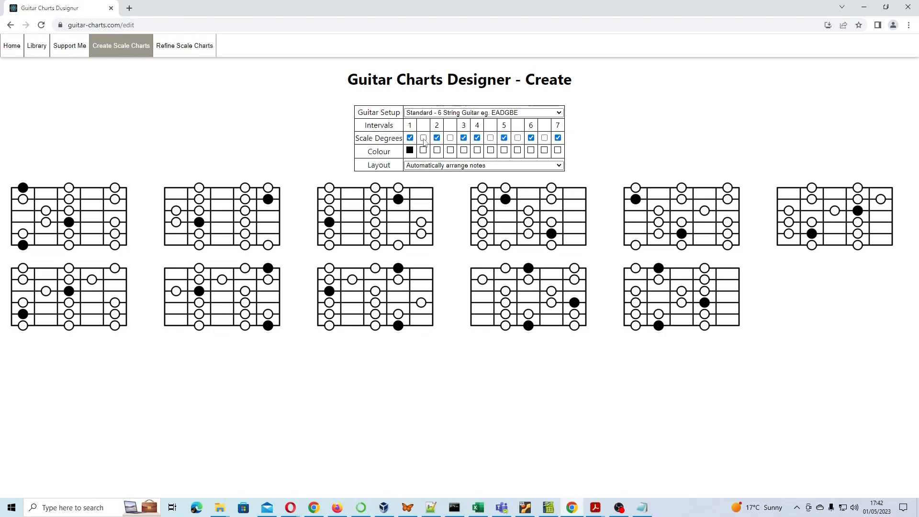
{"action": "left_click", "coordinate": [544, 139]}
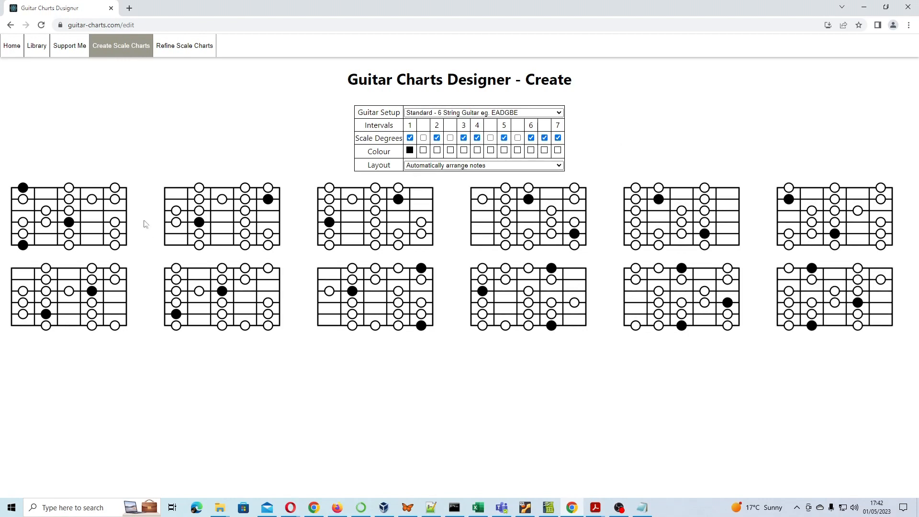
{"action": "left_click", "coordinate": [518, 139]}
{"action": "left_click", "coordinate": [491, 138]}
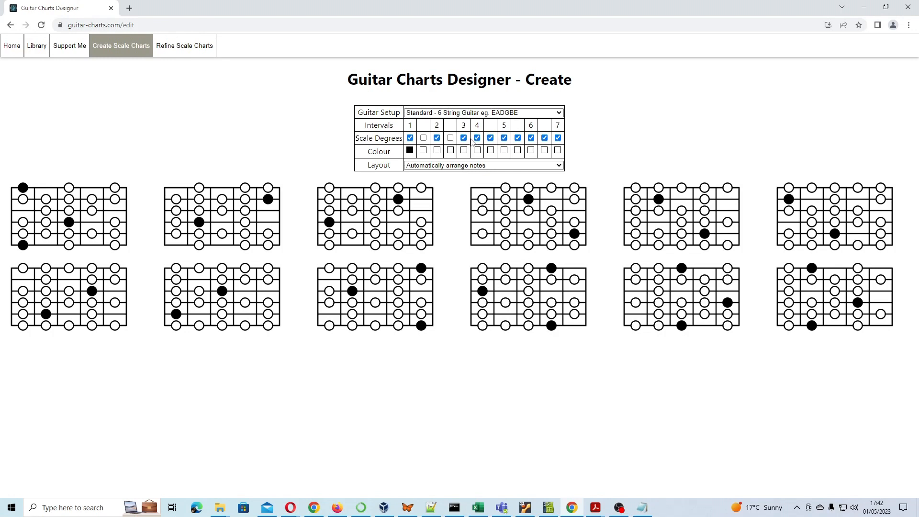
{"action": "left_click", "coordinate": [450, 138]}
{"action": "left_click", "coordinate": [423, 139]}
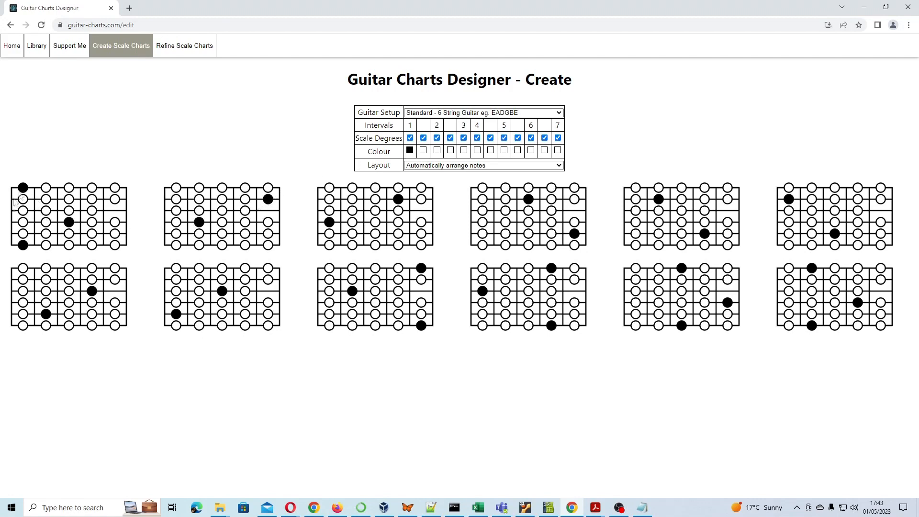
Try white as the colour of interval 1, then set it back to black.
{"action": "left_click", "coordinate": [411, 151]}
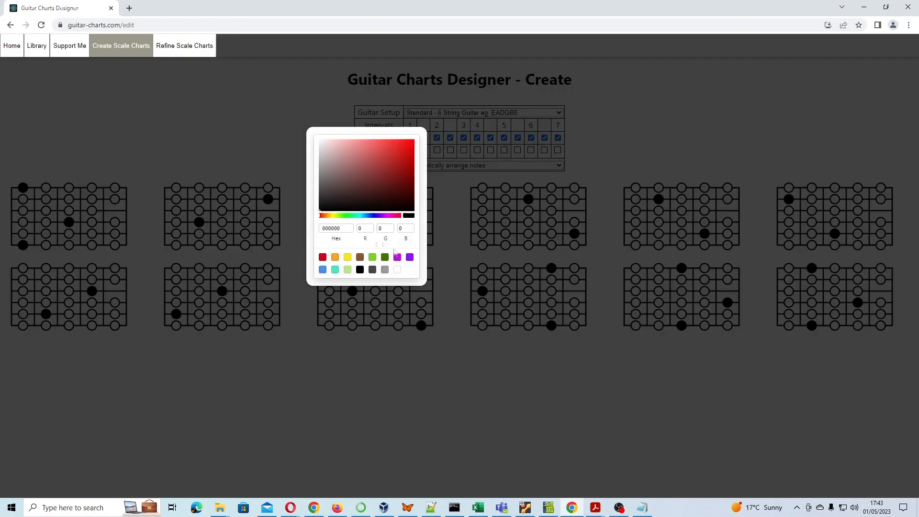
{"action": "left_click", "coordinate": [401, 273]}
{"action": "left_click", "coordinate": [441, 274]}
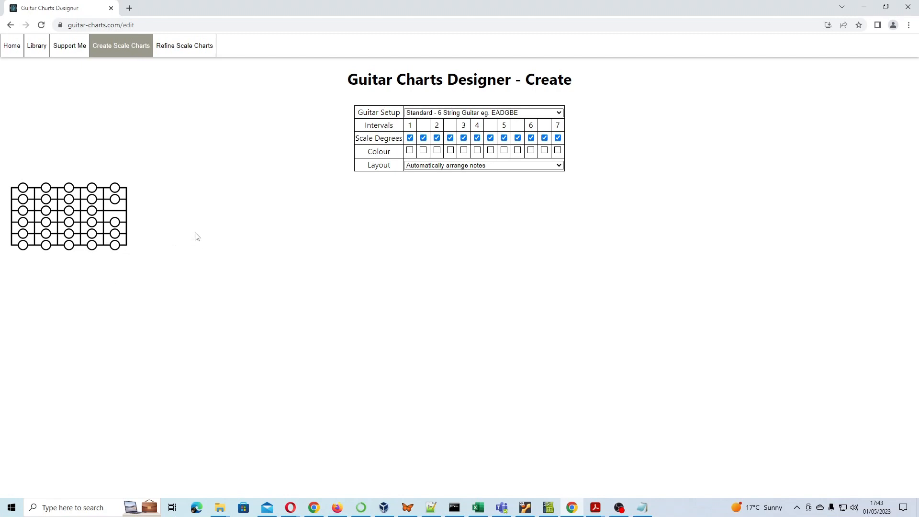
{"action": "left_click", "coordinate": [410, 151]}
{"action": "left_click", "coordinate": [360, 270]}
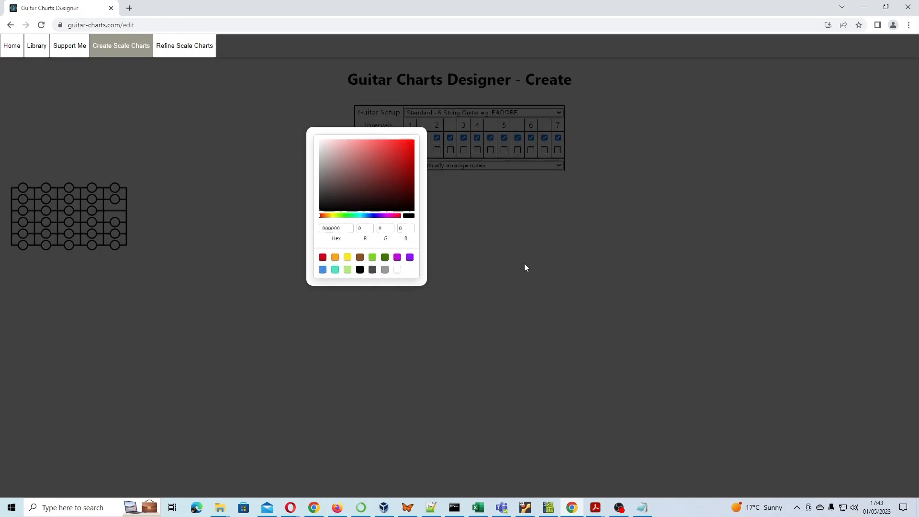
{"action": "left_click", "coordinate": [525, 264]}
Disable the five unnumbered in-between scale degrees, keeping only intervals 1, 2, 3, 4, 5, 6 and 7.
{"action": "left_click", "coordinate": [423, 138]}
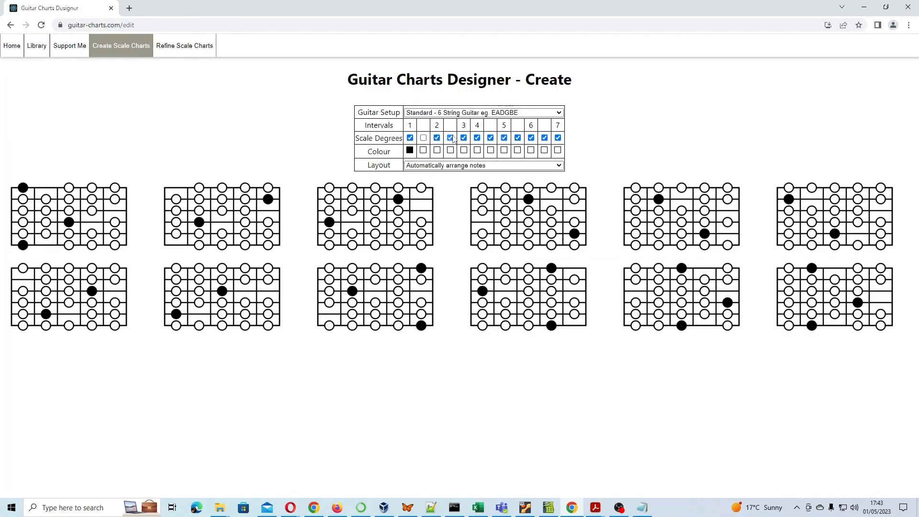
{"action": "left_click", "coordinate": [451, 138]}
{"action": "left_click", "coordinate": [490, 138]}
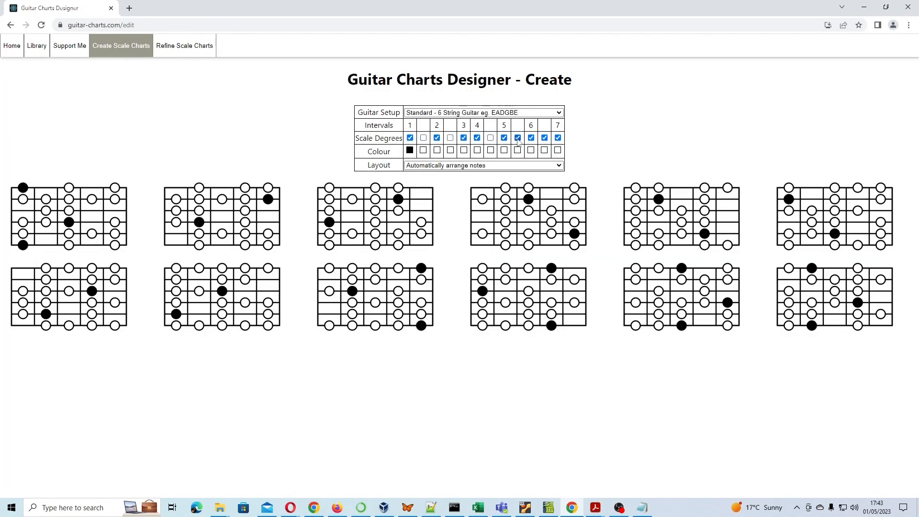
{"action": "left_click", "coordinate": [518, 137]}
{"action": "left_click", "coordinate": [544, 138]}
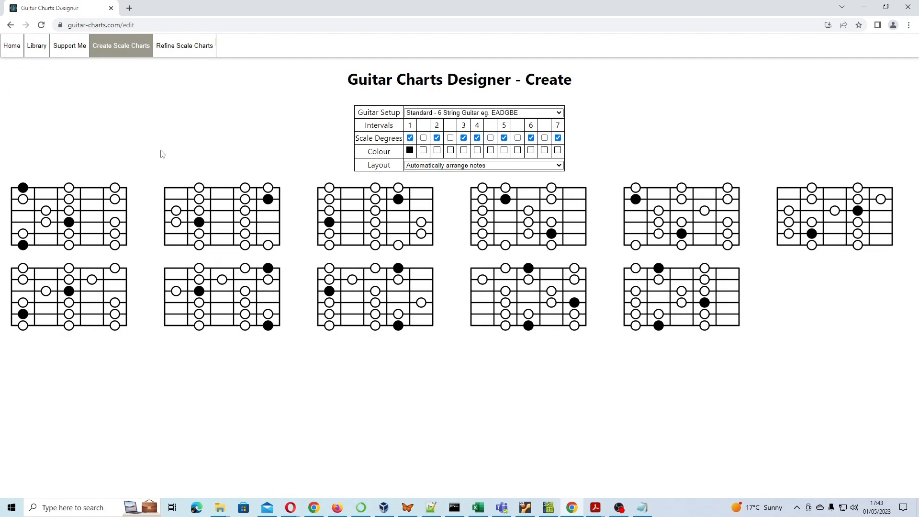
Set the colour of interval 3 to yellow.
{"action": "left_click", "coordinate": [464, 151]}
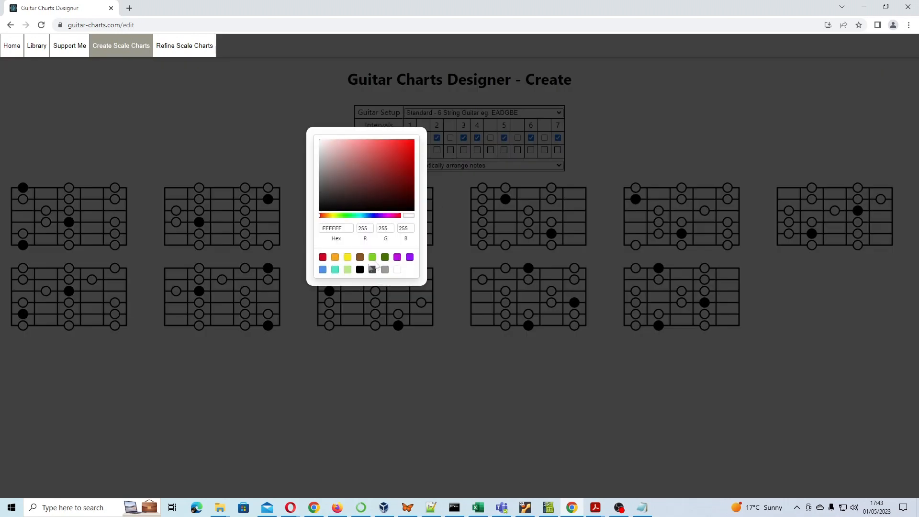
{"action": "left_click", "coordinate": [346, 258]}
{"action": "left_click", "coordinate": [287, 188]}
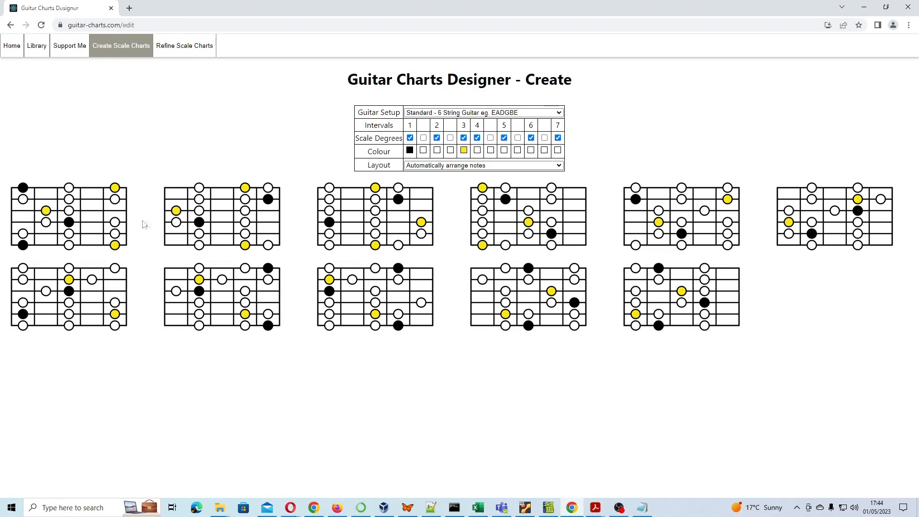
Try the 3 notes per string and 4 notes per string layouts, then return to automatically arranged notes.
{"action": "left_click", "coordinate": [461, 166]}
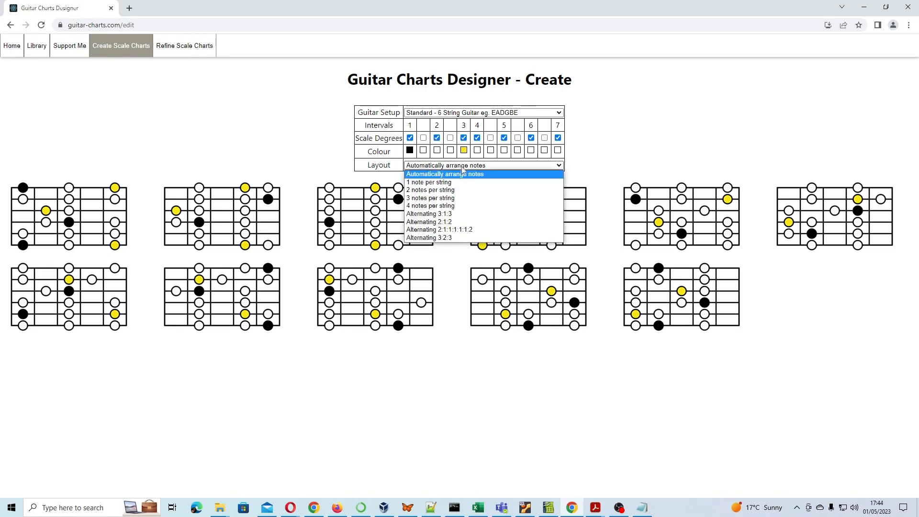
{"action": "left_click", "coordinate": [425, 198]}
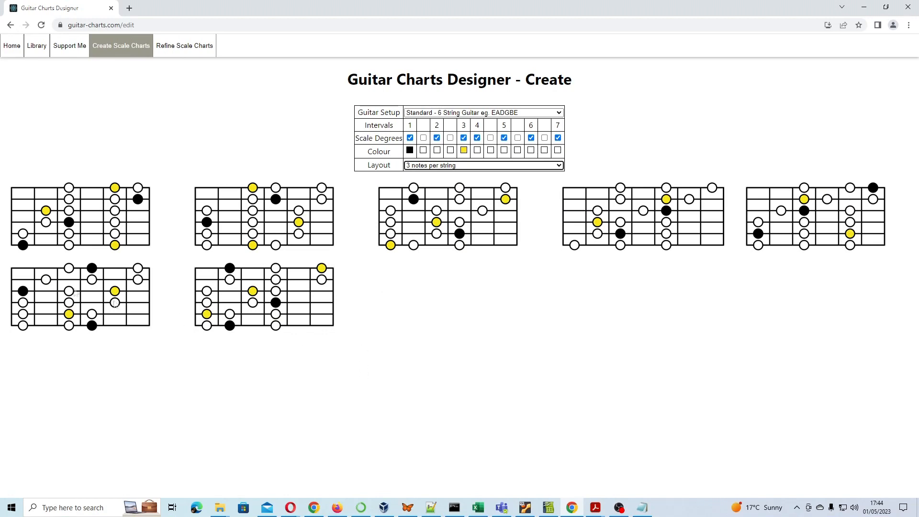
{"action": "left_click", "coordinate": [467, 165]}
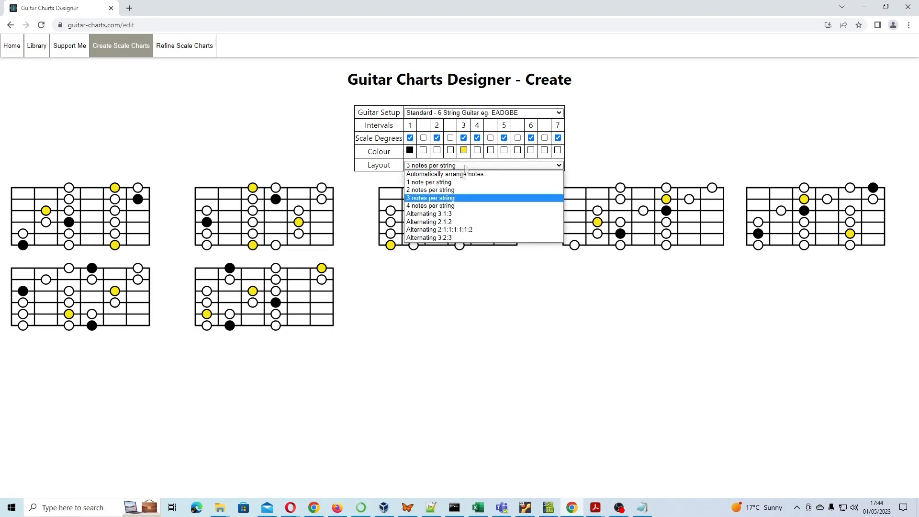
{"action": "left_click", "coordinate": [453, 207]}
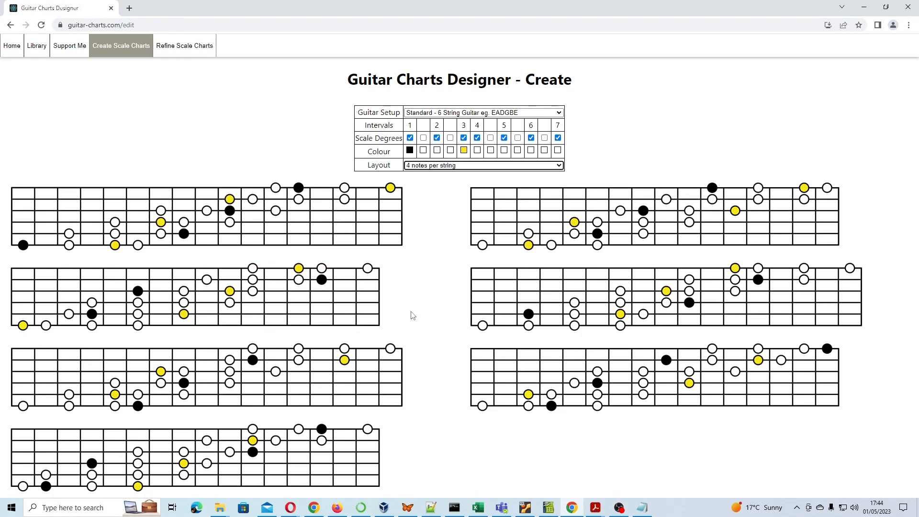
{"action": "left_click", "coordinate": [460, 165]}
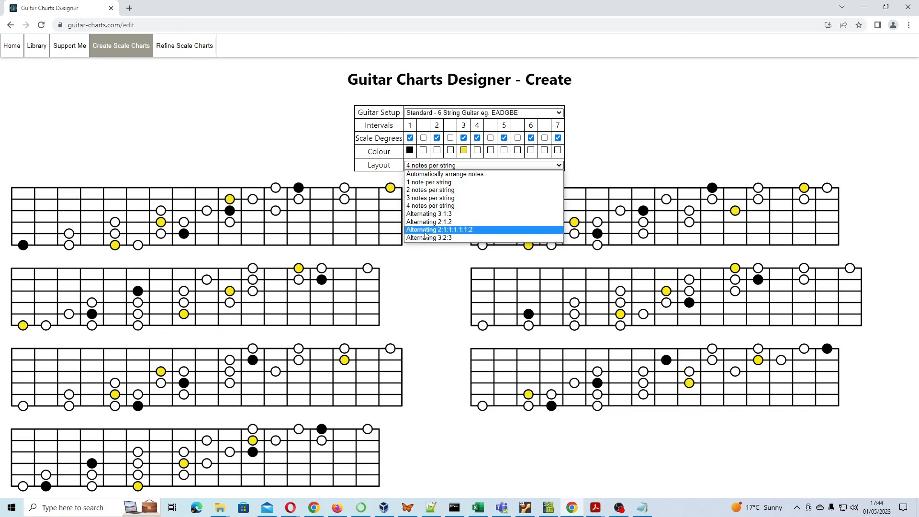
{"action": "left_click", "coordinate": [319, 161]}
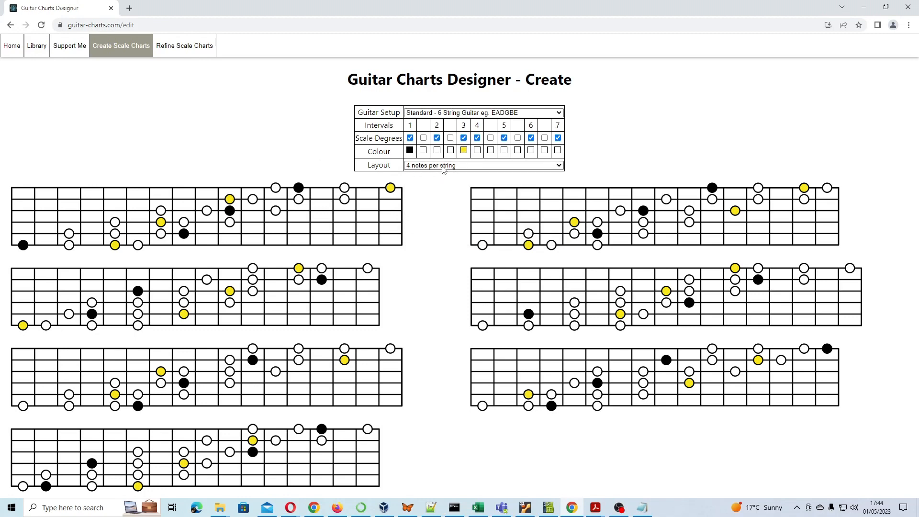
{"action": "left_click", "coordinate": [457, 165]}
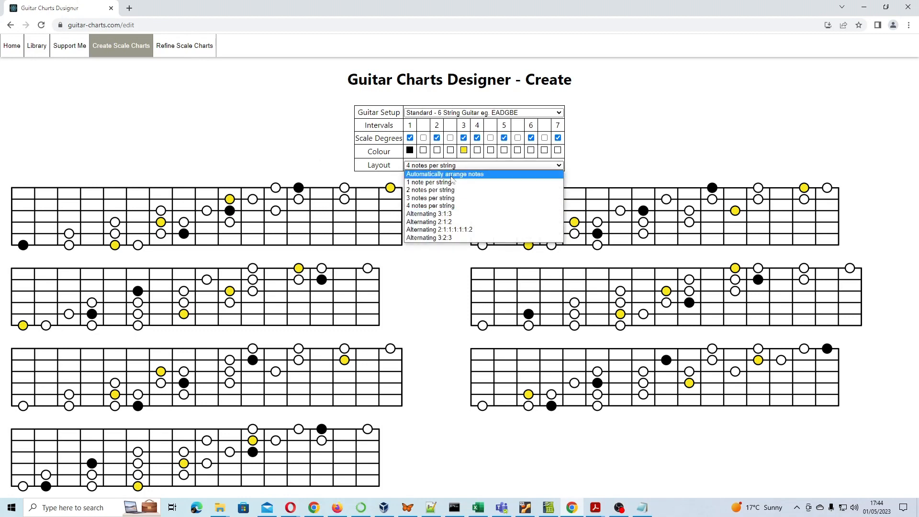
{"action": "left_click", "coordinate": [452, 175]}
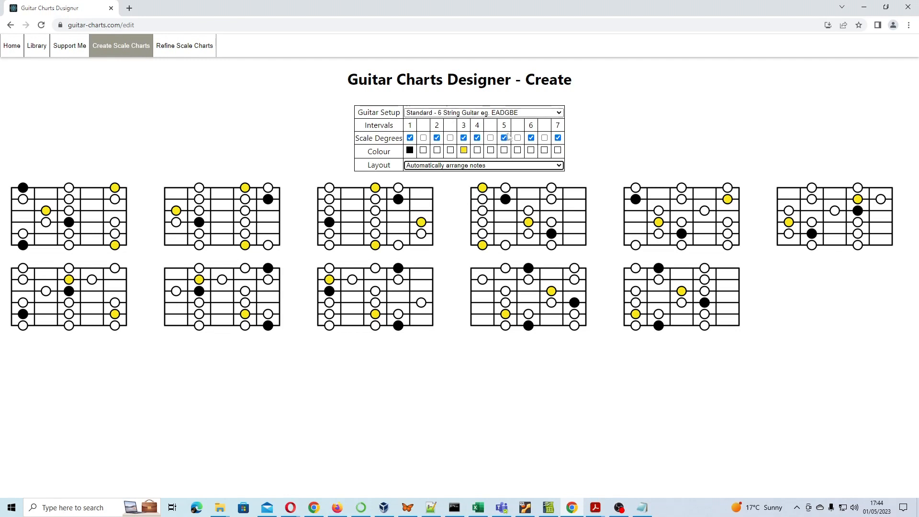
Try the standard 4-string and 5-string bass setups, then return to the standard 6-string guitar (EADGBE).
{"action": "left_click", "coordinate": [526, 113]}
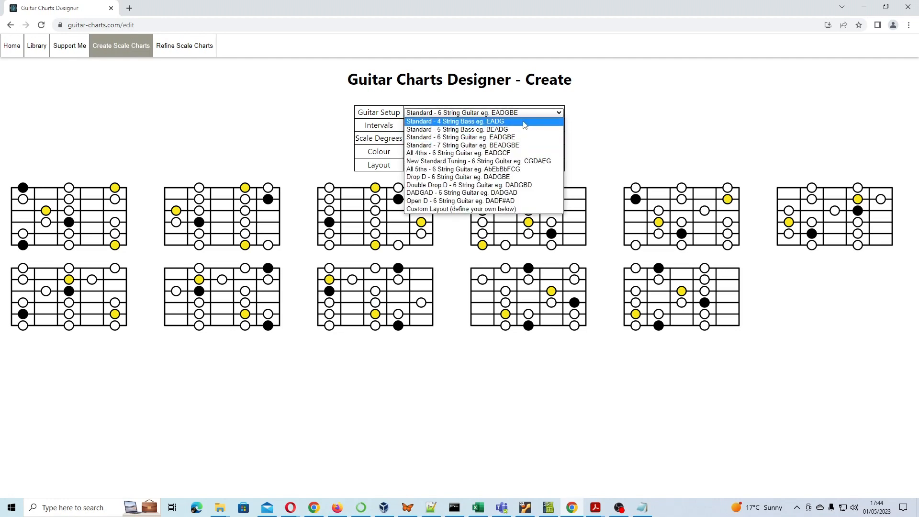
{"action": "left_click", "coordinate": [523, 126]}
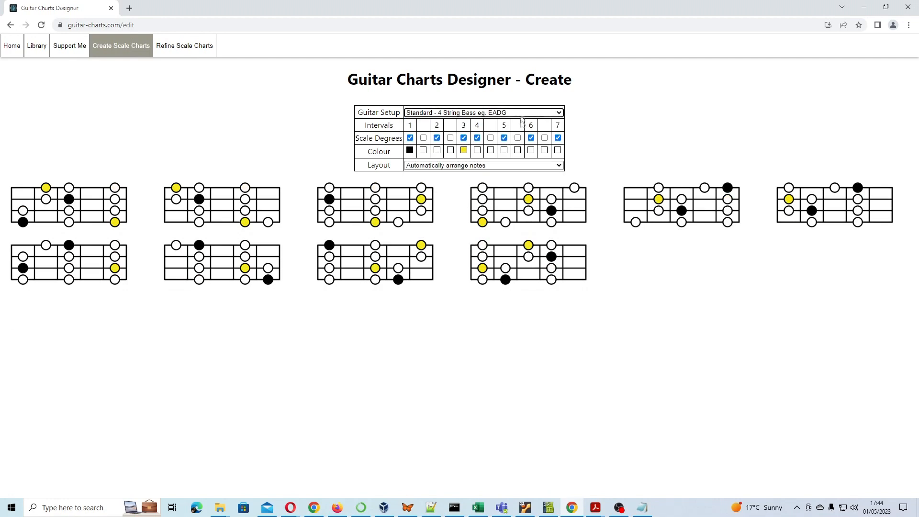
{"action": "left_click", "coordinate": [521, 115]}
{"action": "left_click", "coordinate": [518, 129]}
{"action": "left_click", "coordinate": [517, 116]}
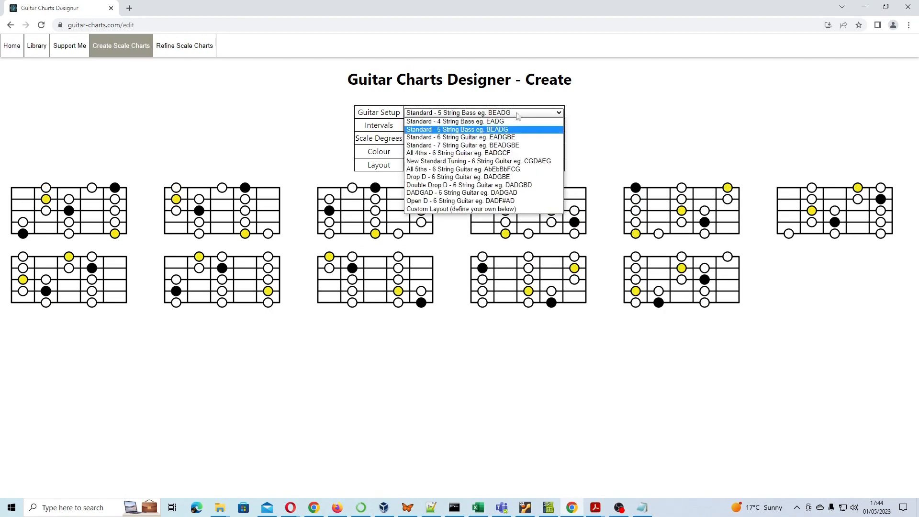
{"action": "left_click", "coordinate": [516, 138]}
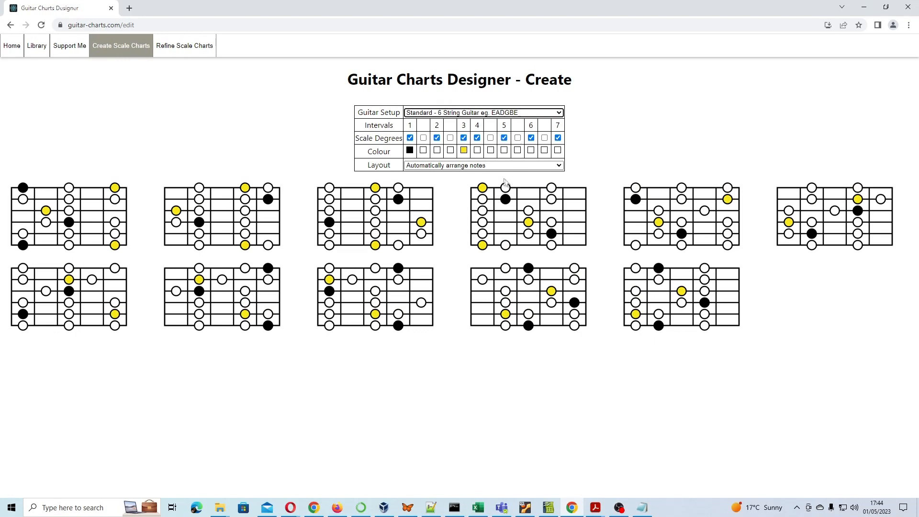
Try the standard 7-string guitar, All 5ths and All 4ths tunings in turn as the guitar setup.
{"action": "left_click", "coordinate": [508, 117]}
{"action": "left_click", "coordinate": [508, 145]}
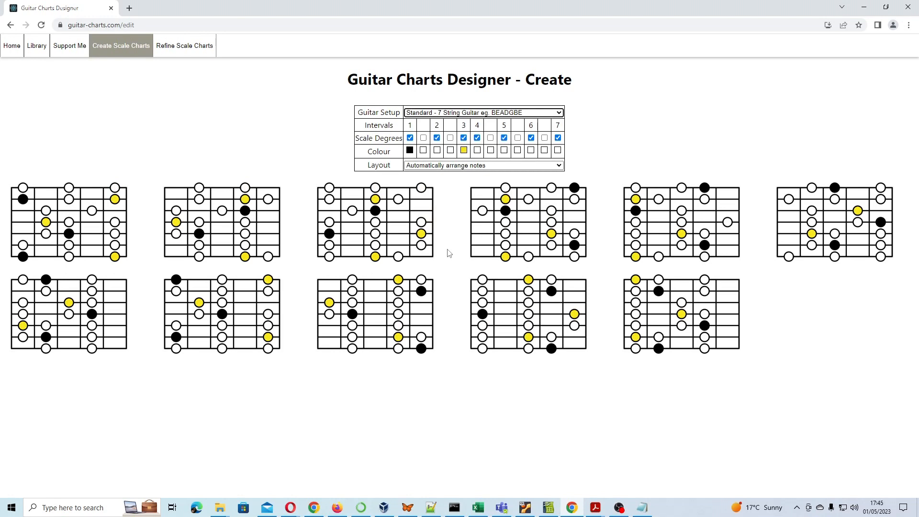
{"action": "left_click", "coordinate": [482, 115]}
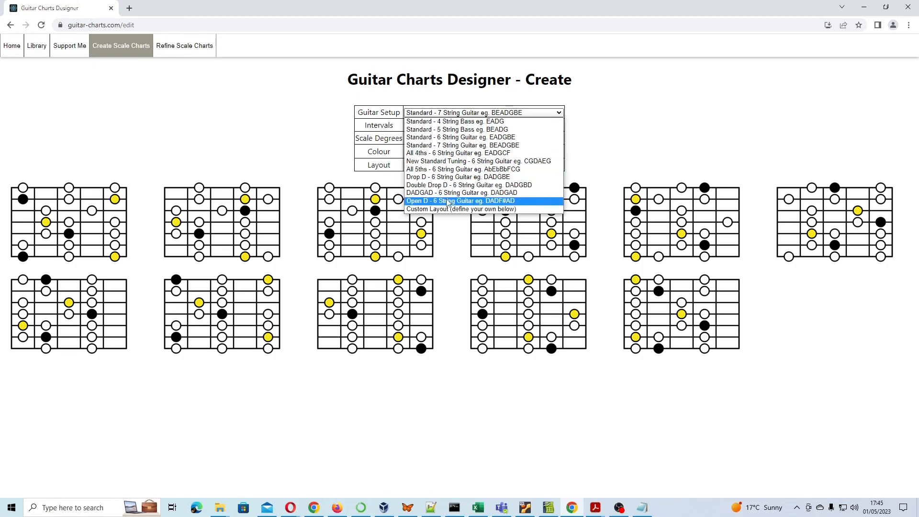
{"action": "left_click", "coordinate": [444, 170]}
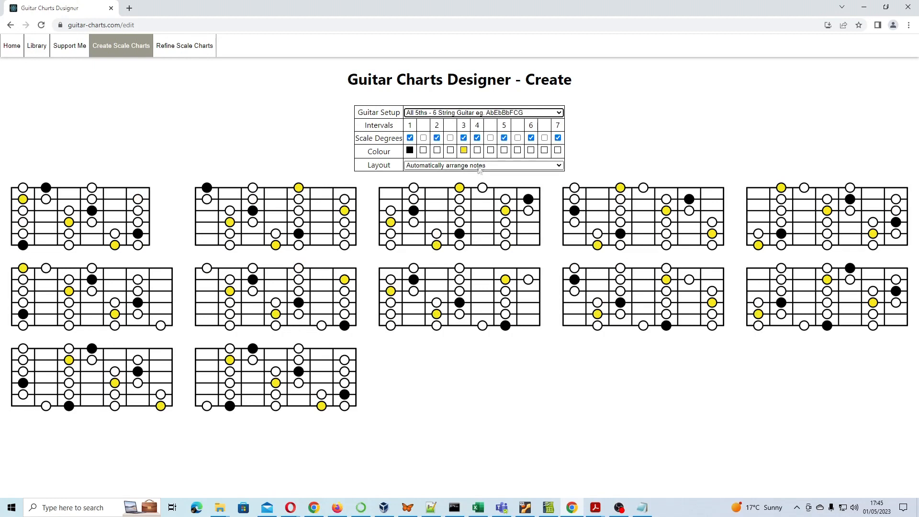
{"action": "left_click", "coordinate": [484, 113]}
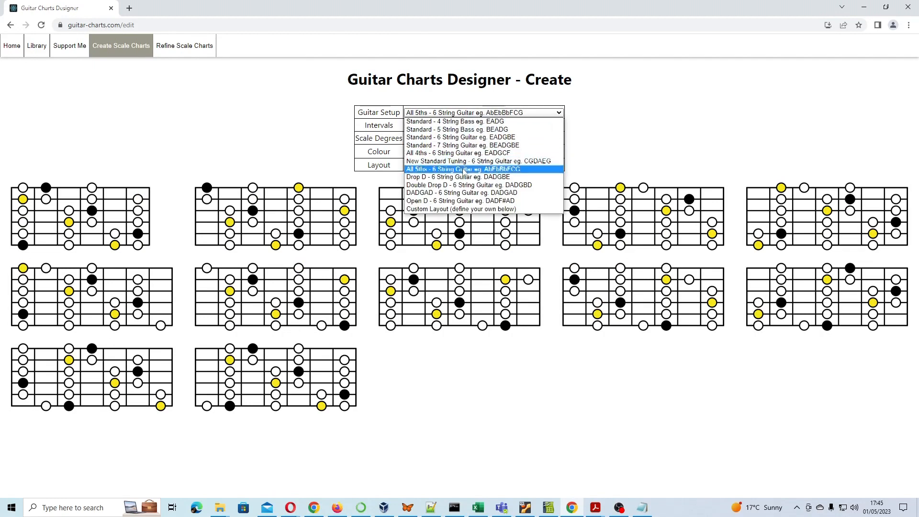
{"action": "left_click", "coordinate": [467, 153]}
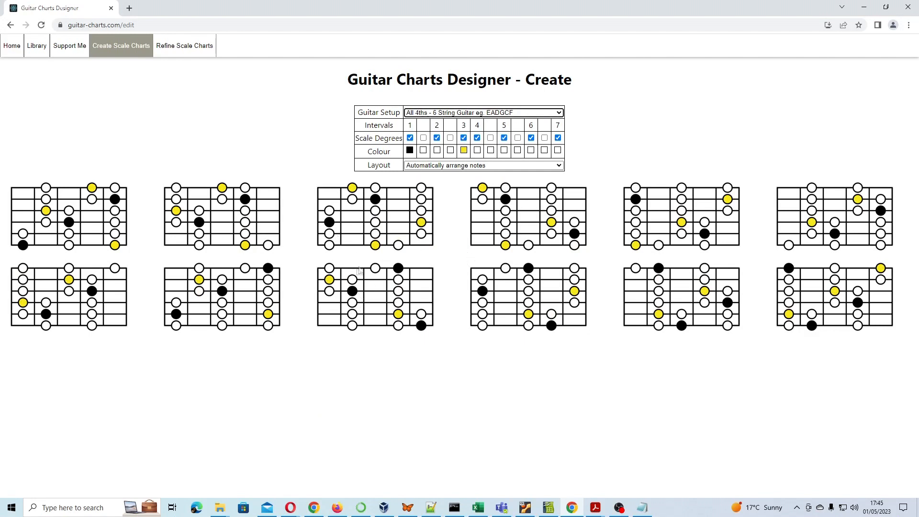
Try the Open D (DADF#AD) guitar setup, then switch back to the standard 6-string guitar (EADGBE).
{"action": "left_click", "coordinate": [478, 113]}
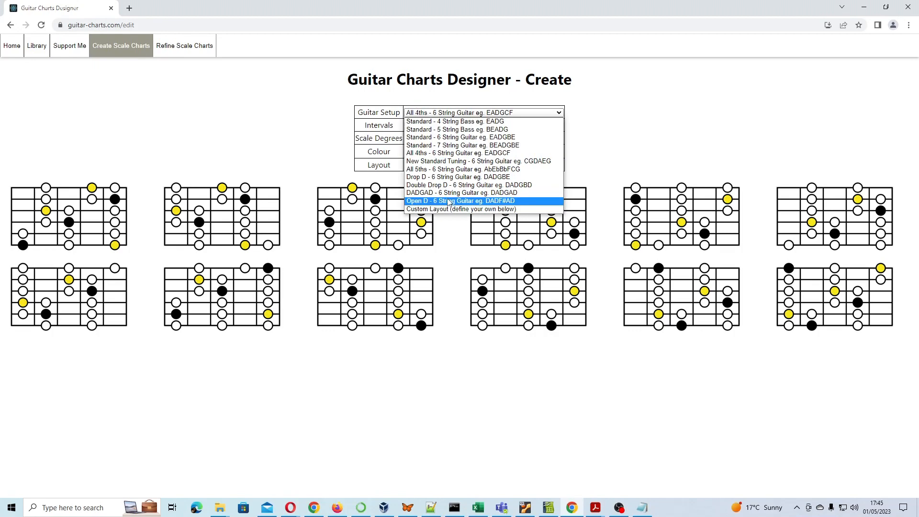
{"action": "left_click", "coordinate": [449, 202]}
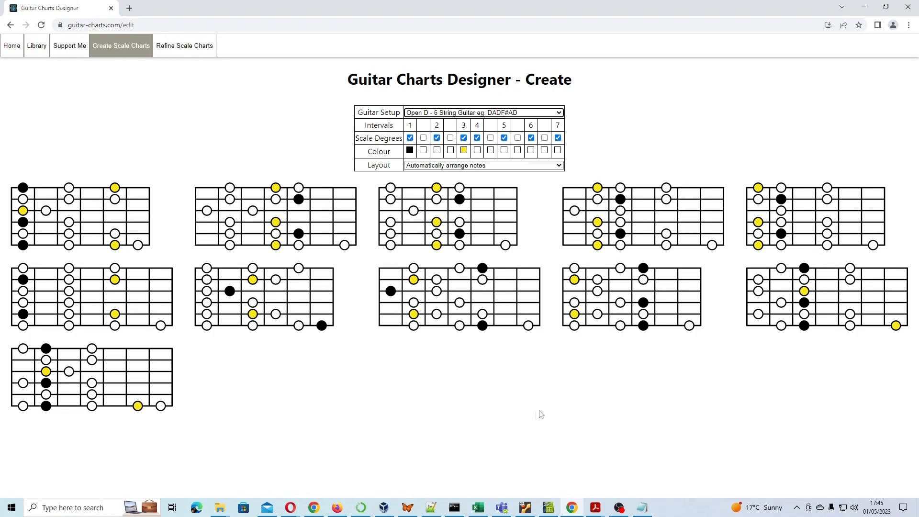
{"action": "left_click", "coordinate": [525, 115]}
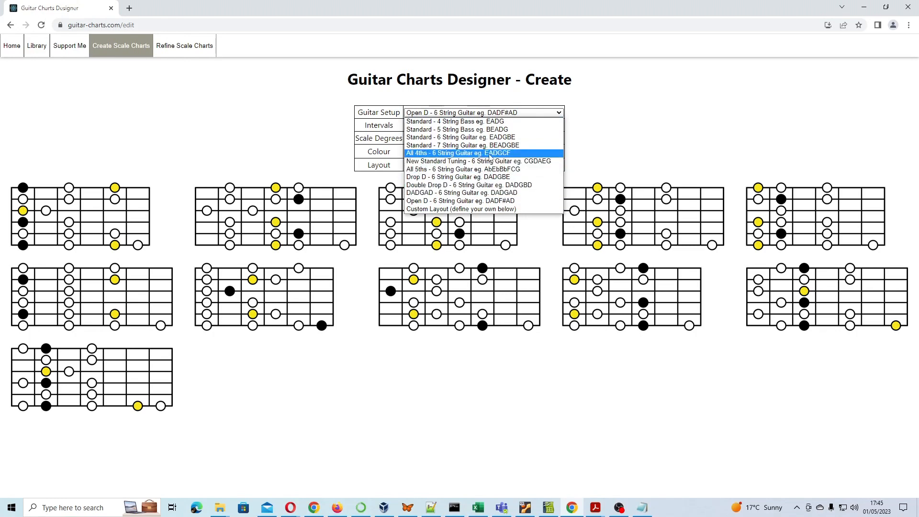
{"action": "left_click", "coordinate": [482, 138]}
{"action": "left_click", "coordinate": [288, 118]}
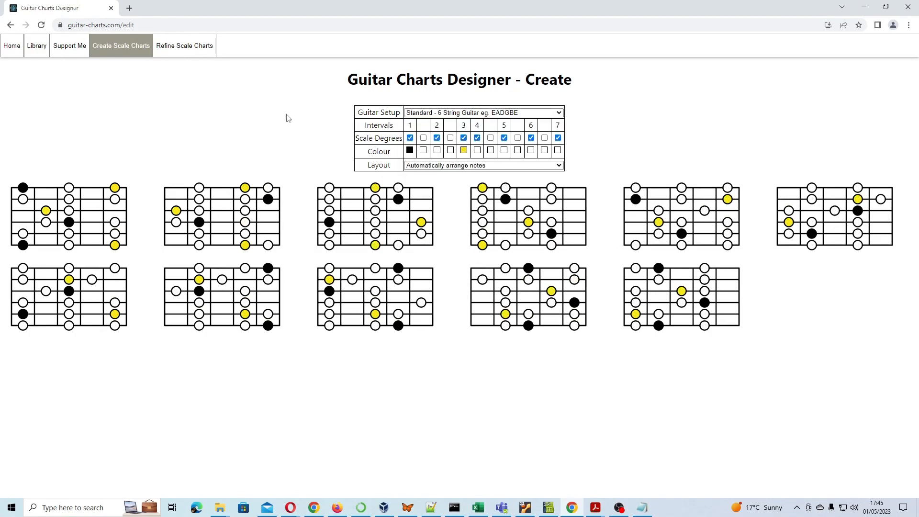
Switch to refining the charts, set the title to Major Scale, and preview the page.
{"action": "left_click", "coordinate": [185, 46]}
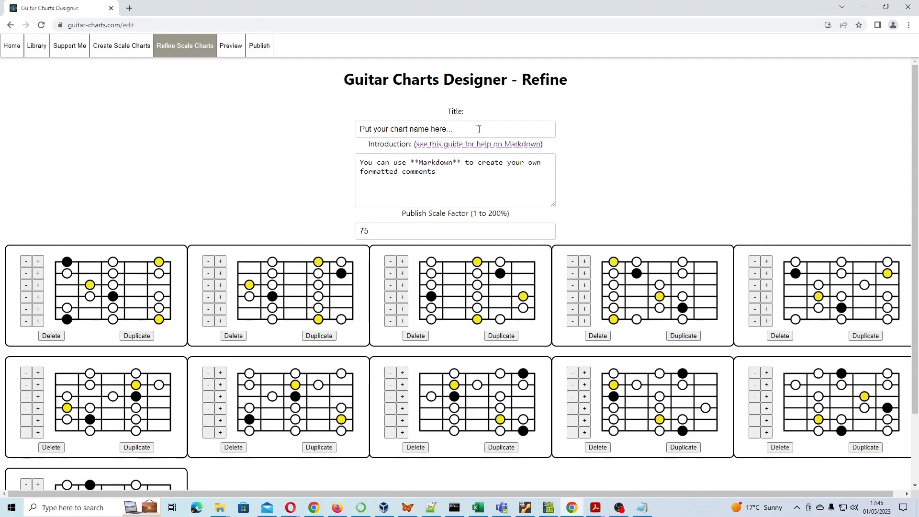
{"action": "left_click_drag", "start_coordinate": [479, 130], "coordinate": [258, 125]}
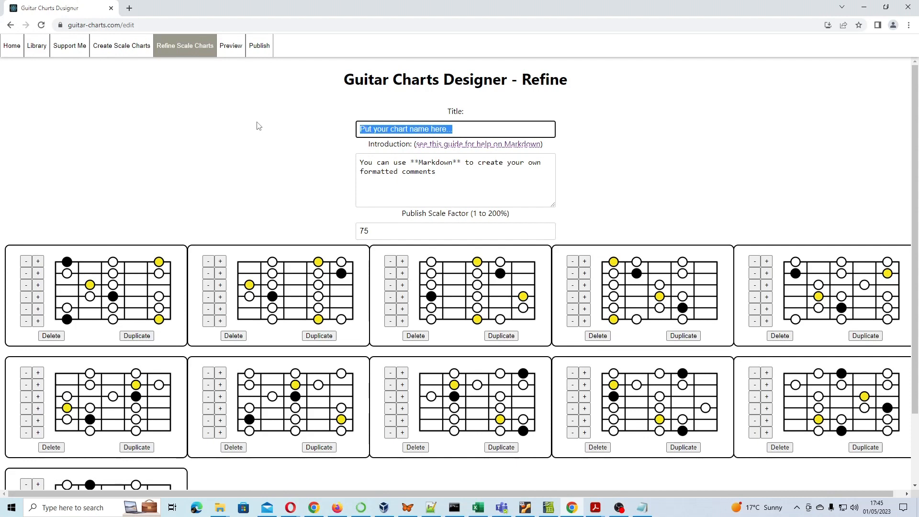
{"action": "type", "text": "Majo"}
{"action": "type", "text": "er Scale"}
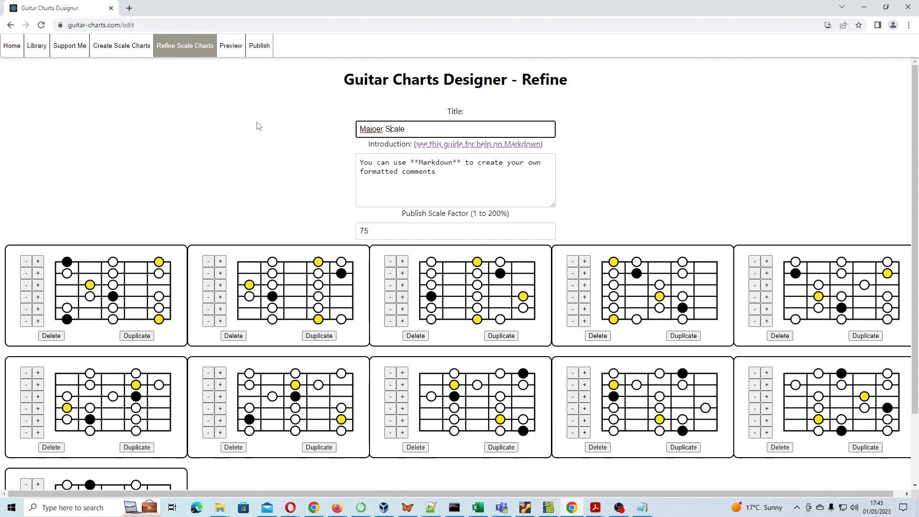
{"action": "key", "text": "BackSpace"}
{"action": "left_click", "coordinate": [234, 49]}
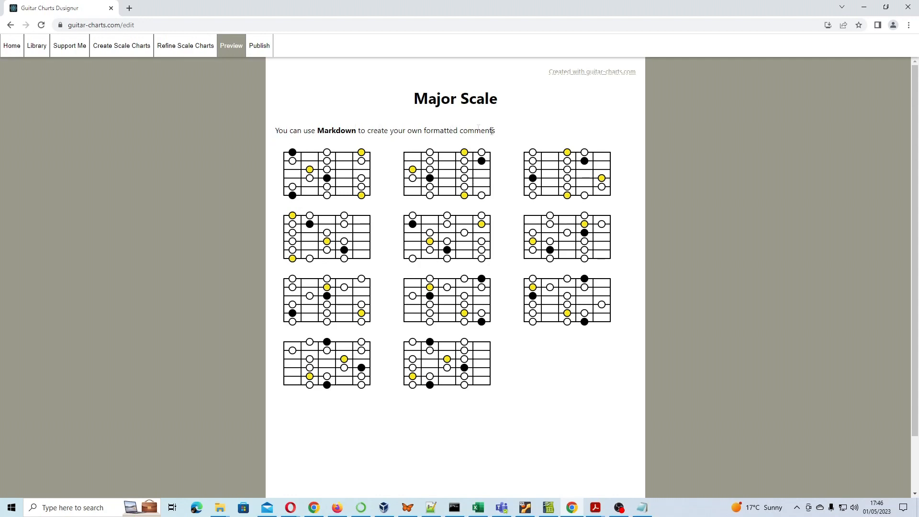
Return to the refinement page and consult the linked Markdown guide for formatting the introduction, then close the guide.
{"action": "left_click", "coordinate": [180, 47]}
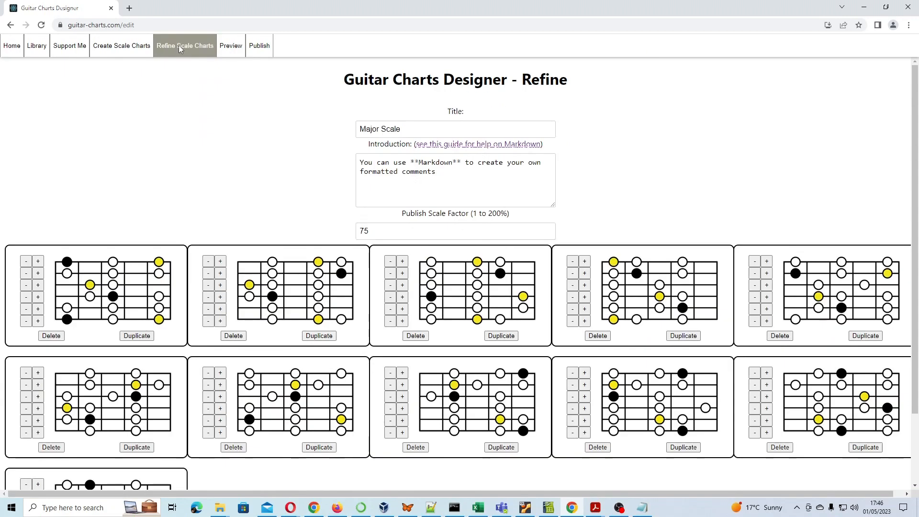
{"action": "left_click", "coordinate": [441, 148]}
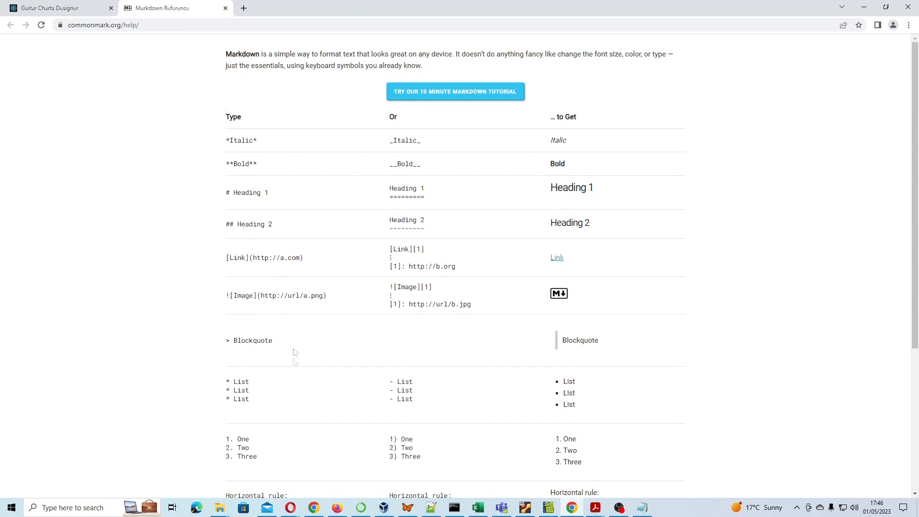
{"action": "scroll", "coordinate": [302, 369], "scroll_direction": "down", "scroll_amount": 4}
{"action": "scroll", "coordinate": [293, 359], "scroll_direction": "up", "scroll_amount": 4}
{"action": "left_click", "coordinate": [225, 9]}
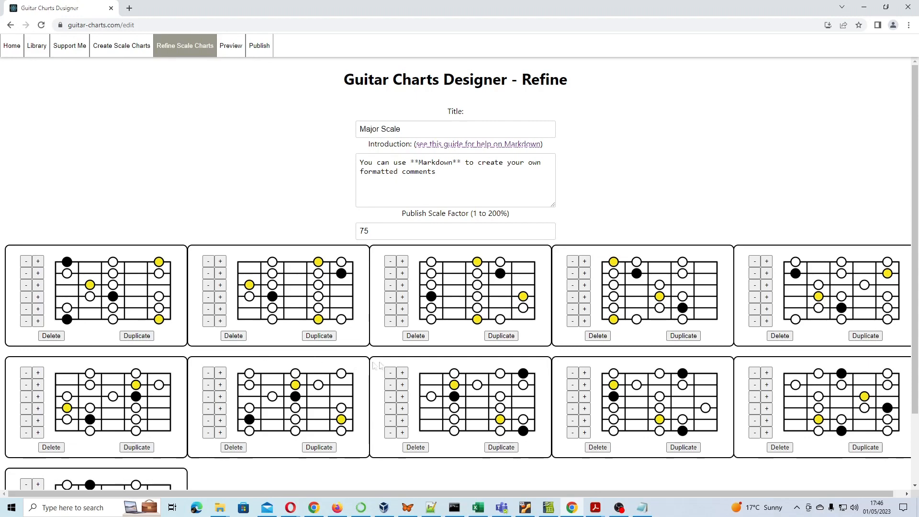
Add one higher note each to the third and second strings of the first chart.
{"action": "scroll", "coordinate": [29, 214], "scroll_direction": "down", "scroll_amount": 2}
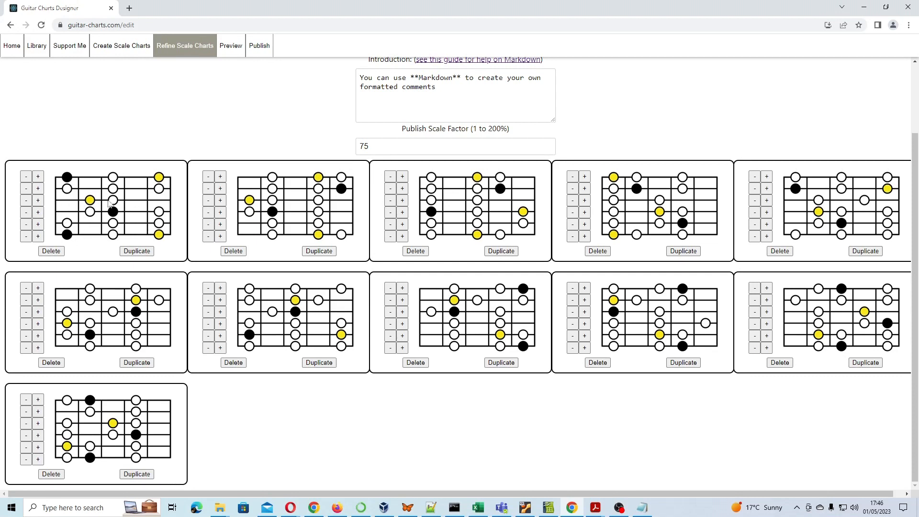
{"action": "left_click", "coordinate": [38, 201]}
{"action": "left_click", "coordinate": [40, 190]}
{"action": "left_click", "coordinate": [41, 190]}
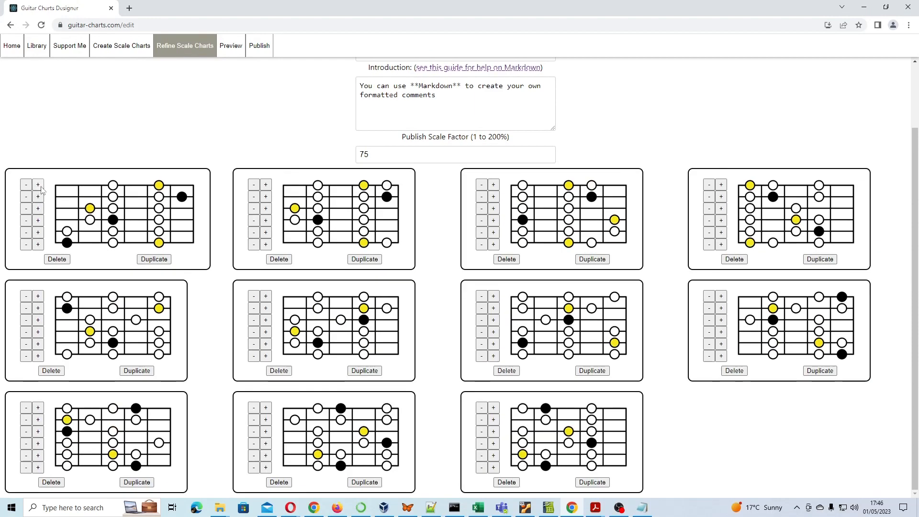
Extend the first chart's highest string far up the neck, then remove the surplus until three notes remain on it.
{"action": "left_click", "coordinate": [40, 187]}
{"action": "left_click", "coordinate": [40, 186]}
{"action": "left_click", "coordinate": [40, 187]}
{"action": "left_click", "coordinate": [41, 189]}
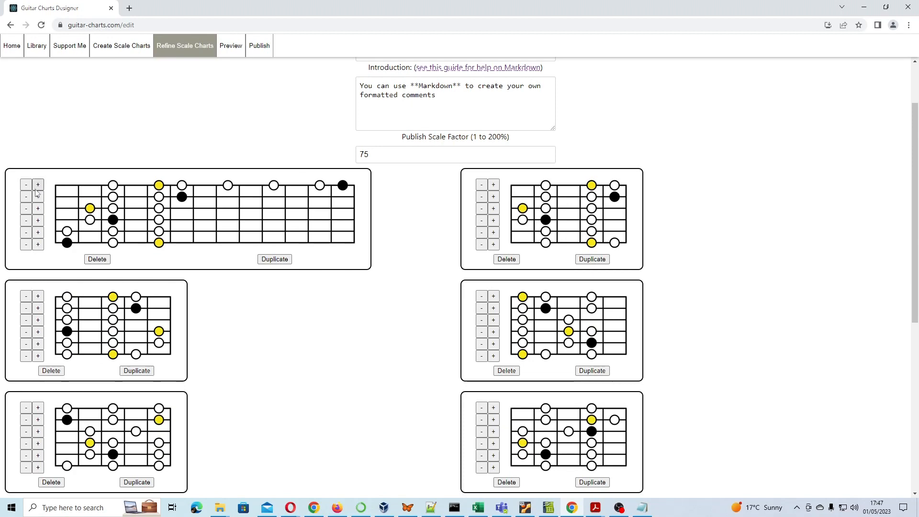
{"action": "left_click", "coordinate": [27, 186]}
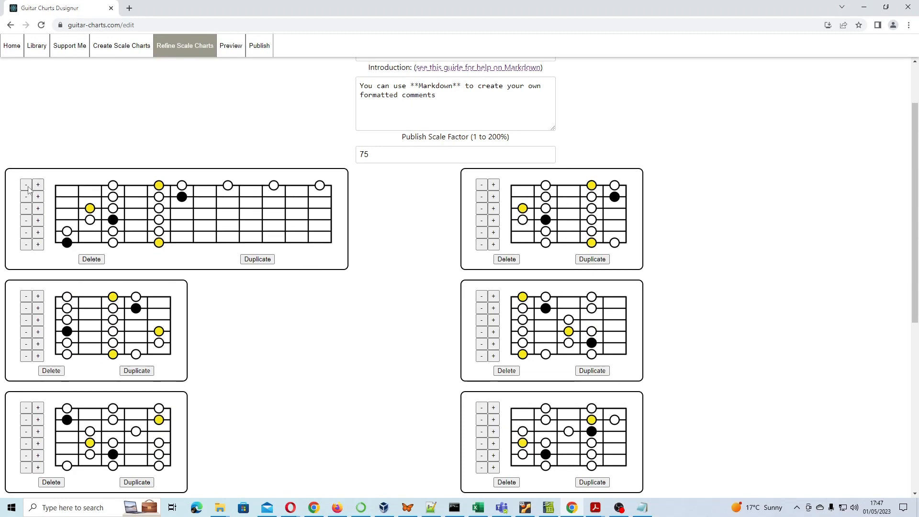
{"action": "left_click", "coordinate": [27, 186]}
{"action": "left_click", "coordinate": [27, 185]}
{"action": "left_click", "coordinate": [26, 185]}
{"action": "left_click", "coordinate": [26, 186]}
{"action": "left_click", "coordinate": [27, 185]}
{"action": "left_click", "coordinate": [27, 185]}
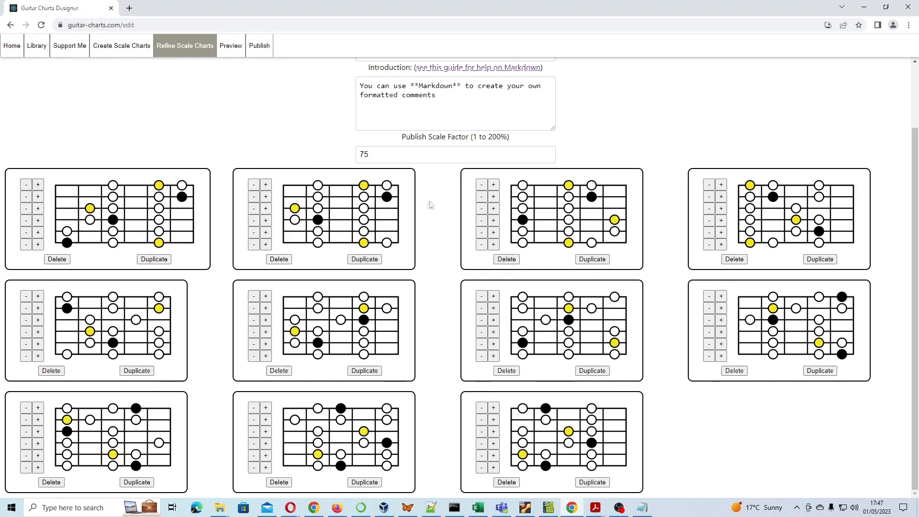
Shift the second chart's pattern by adding a higher note to every string except the lowest, working from low to high.
{"action": "left_click", "coordinate": [266, 233]}
{"action": "left_click", "coordinate": [265, 224]}
{"action": "left_click", "coordinate": [265, 211]}
{"action": "left_click", "coordinate": [265, 197]}
{"action": "left_click", "coordinate": [265, 186]}
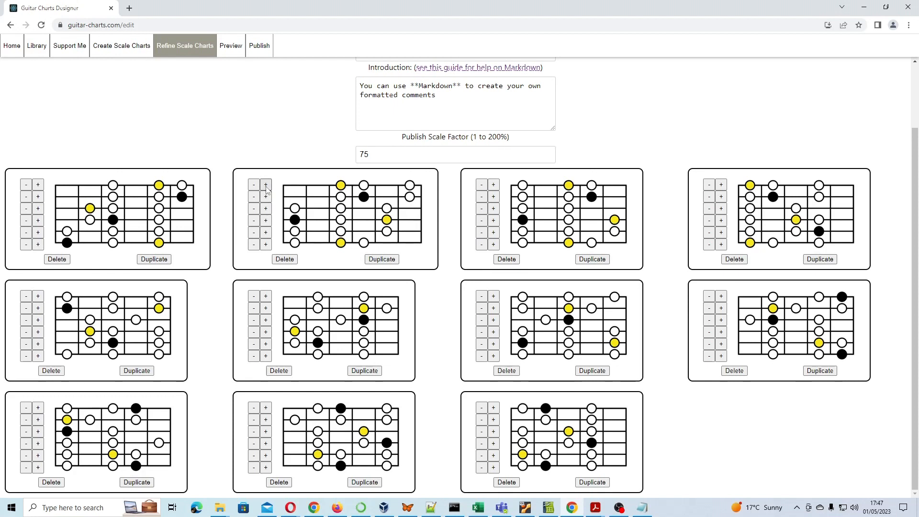
Add a higher note to each of the third chart's three highest strings, then delete the identical second chart.
{"action": "left_click", "coordinate": [493, 209]}
{"action": "left_click", "coordinate": [493, 196]}
{"action": "left_click", "coordinate": [493, 186]}
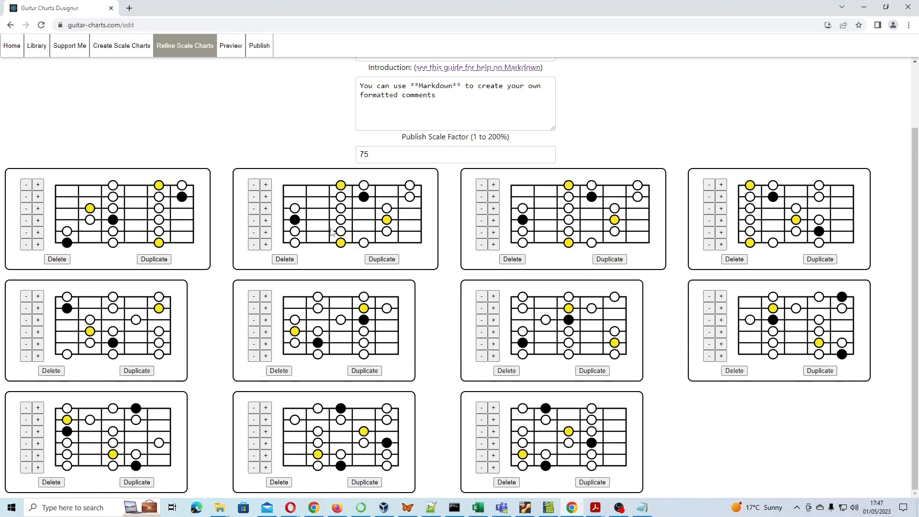
{"action": "left_click", "coordinate": [284, 259]}
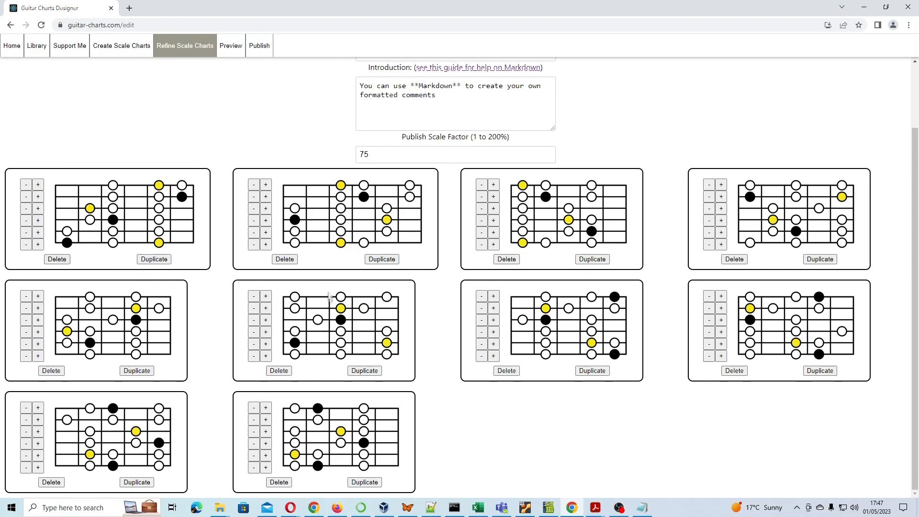
Try adding two notes to the third string on a duplicate of the second chart, then delete the duplicate.
{"action": "left_click", "coordinate": [382, 260]}
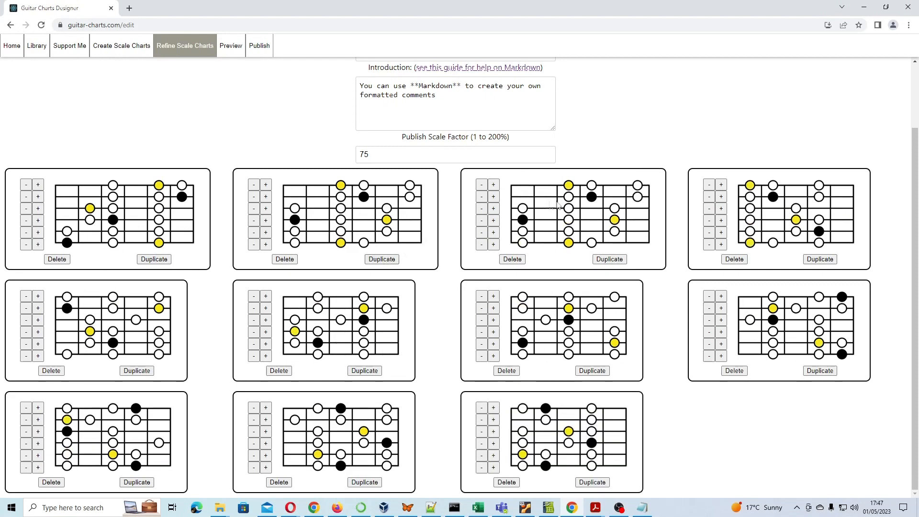
{"action": "left_click", "coordinate": [493, 208]}
{"action": "left_click", "coordinate": [493, 209]}
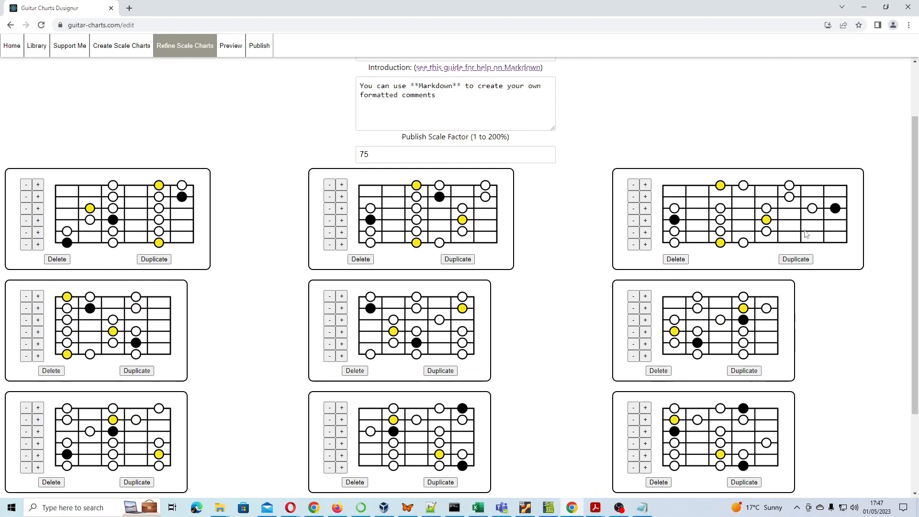
{"action": "left_click", "coordinate": [674, 260]}
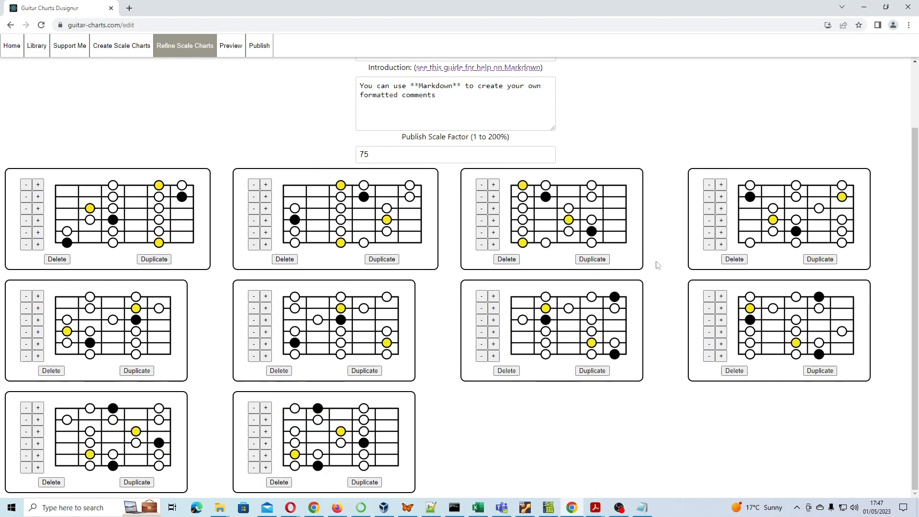
Preview the refined Major Scale page and compare it with the chart editor.
{"action": "left_click", "coordinate": [230, 48]}
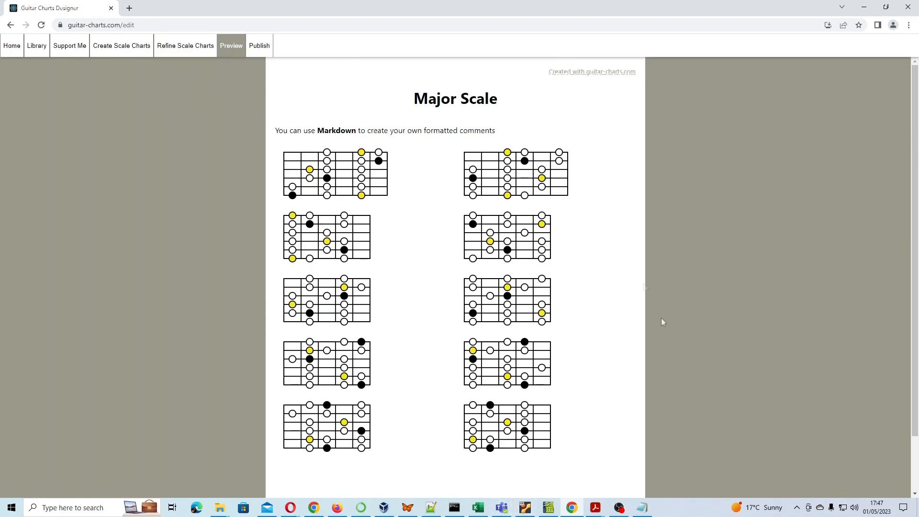
{"action": "left_click", "coordinate": [168, 52]}
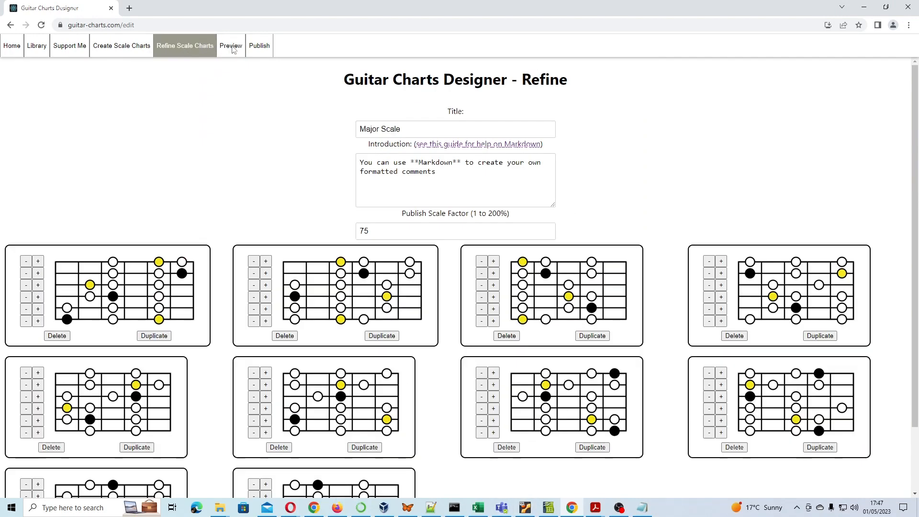
{"action": "left_click", "coordinate": [228, 50]}
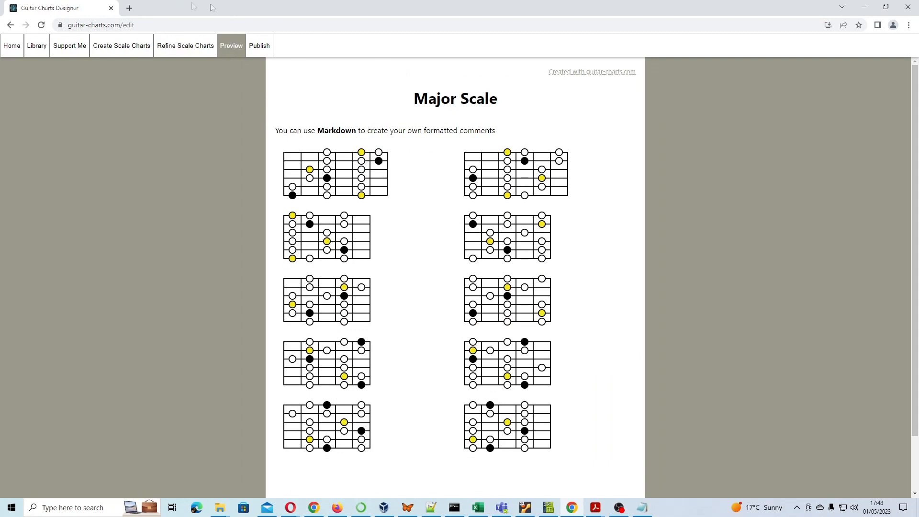
Set the publish scale factor to 50 and preview the page.
{"action": "left_click", "coordinate": [191, 50]}
{"action": "left_click_drag", "start_coordinate": [411, 232], "coordinate": [302, 232]}
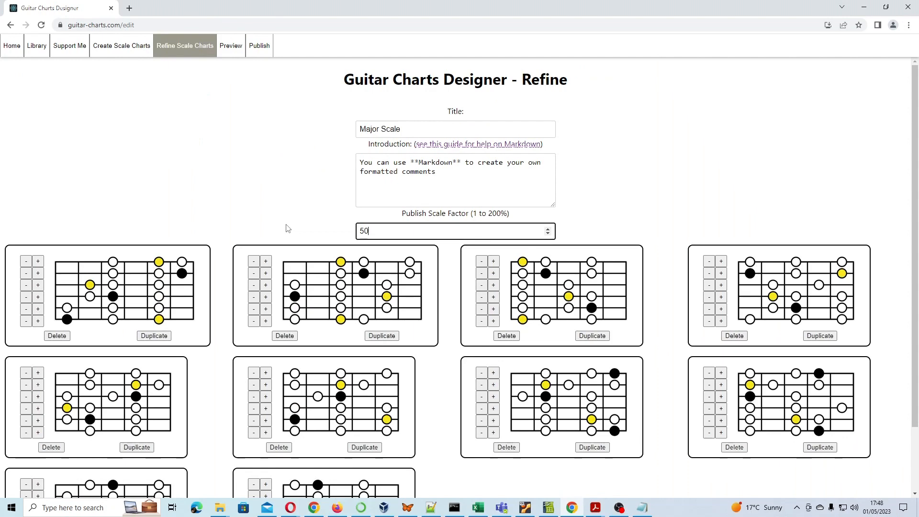
{"action": "left_click", "coordinate": [239, 46]}
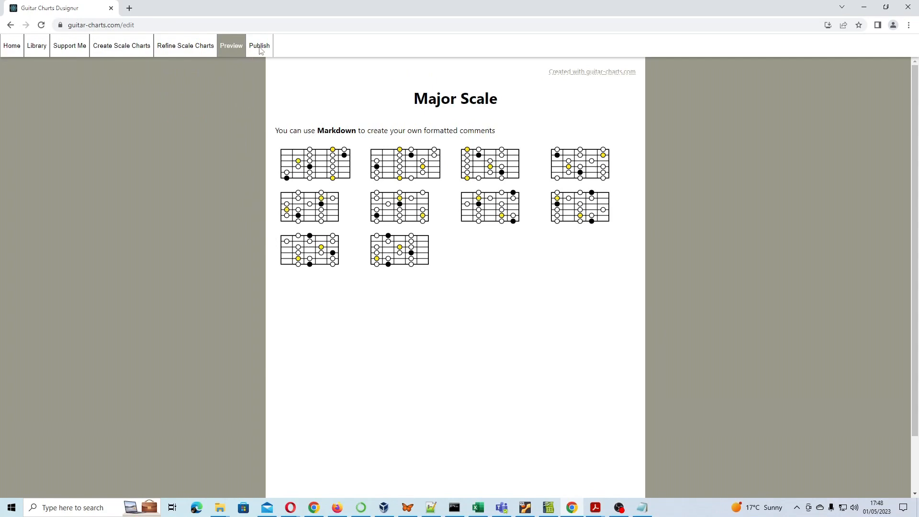
Publish the Major Scale page, check that it can be reopened for editing from its charts, and close the published copy.
{"action": "left_click", "coordinate": [259, 48]}
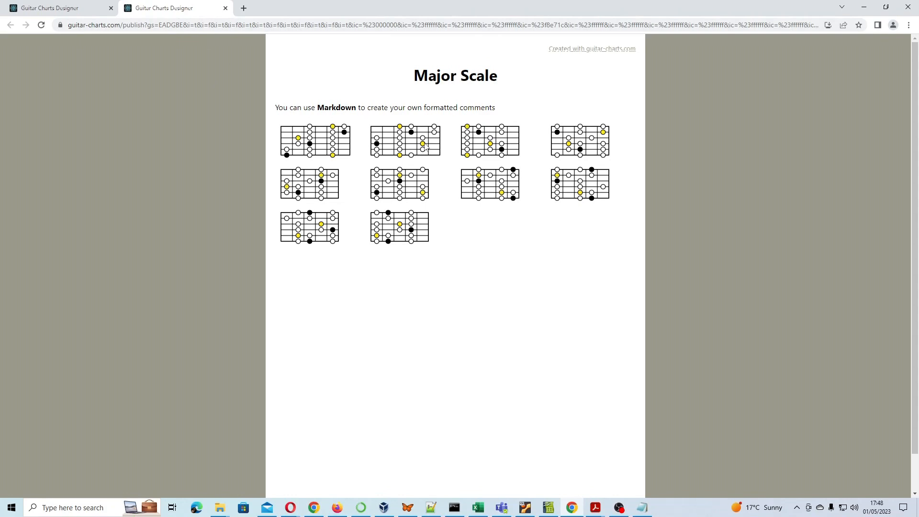
{"action": "left_click", "coordinate": [410, 144]}
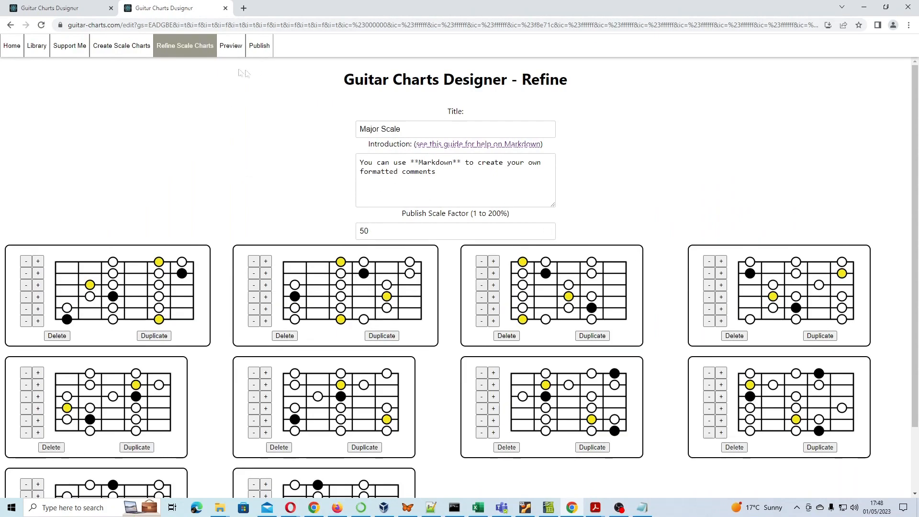
{"action": "left_click", "coordinate": [10, 25]}
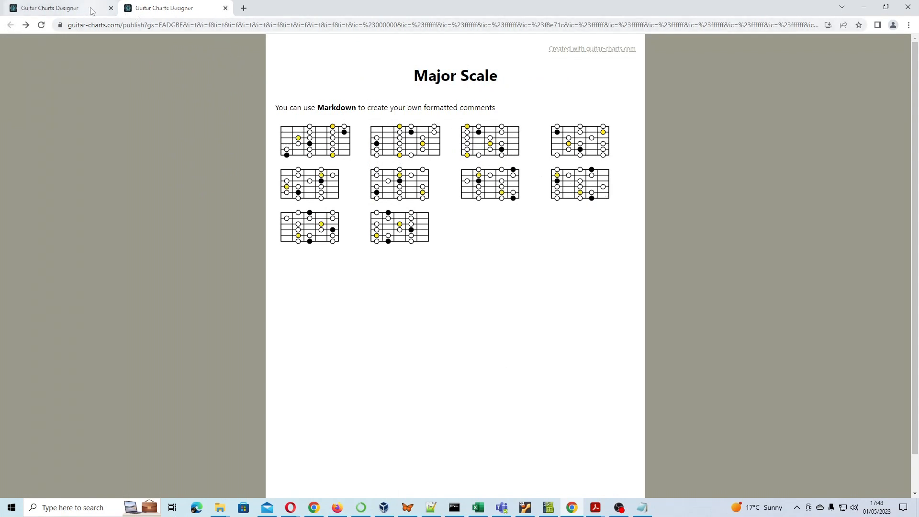
{"action": "left_click", "coordinate": [226, 9]}
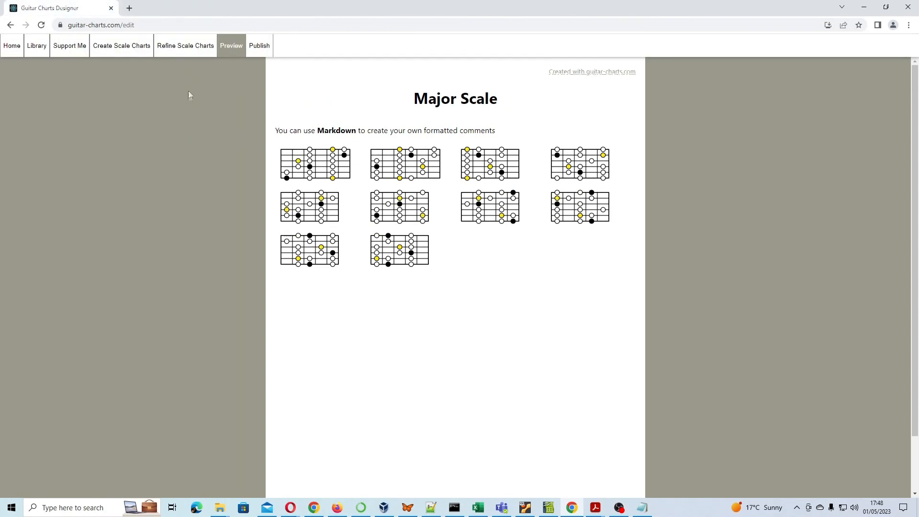
Find the Blues scale among the library's 6 Note Scales and open its charts for editing.
{"action": "left_click", "coordinate": [122, 46]}
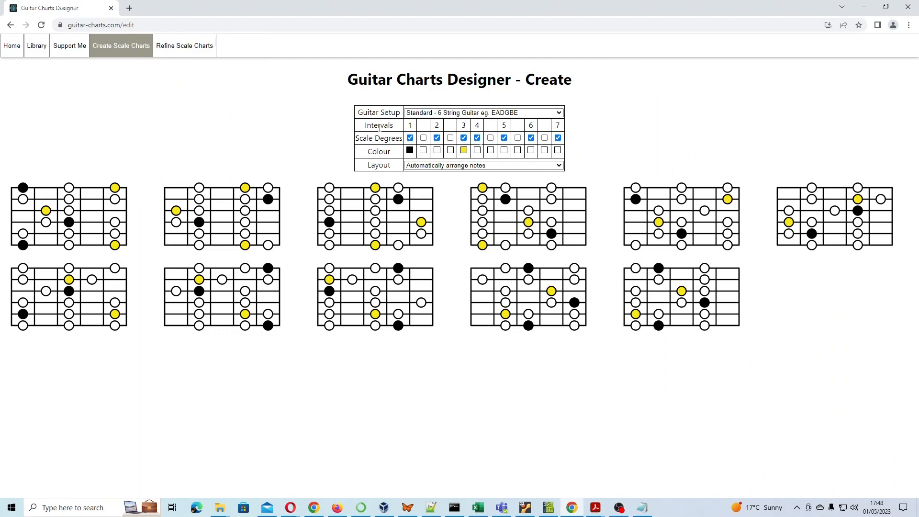
{"action": "left_click", "coordinate": [37, 48]}
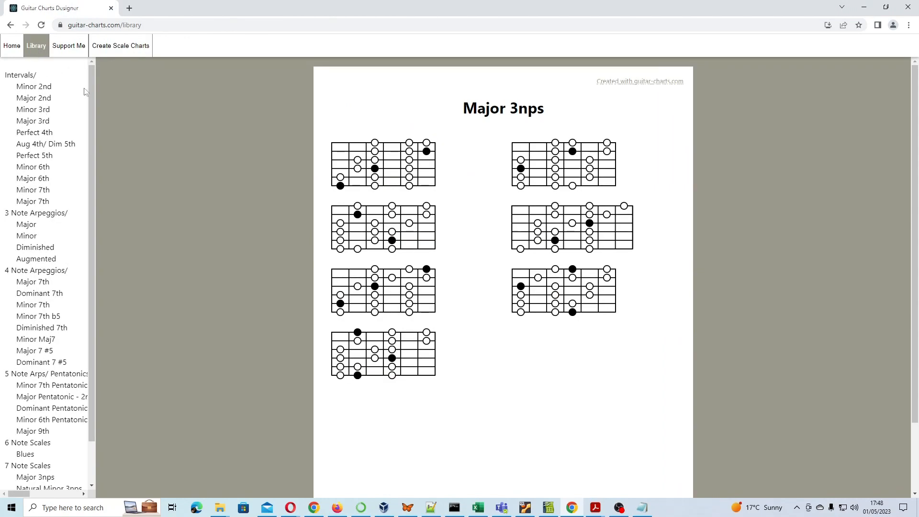
{"action": "left_click_drag", "start_coordinate": [92, 86], "coordinate": [98, 171]}
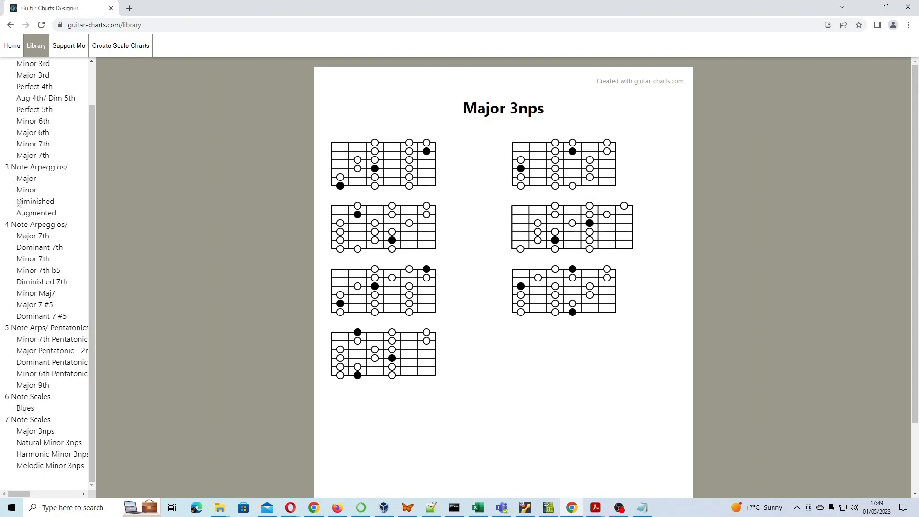
{"action": "left_click", "coordinate": [26, 411]}
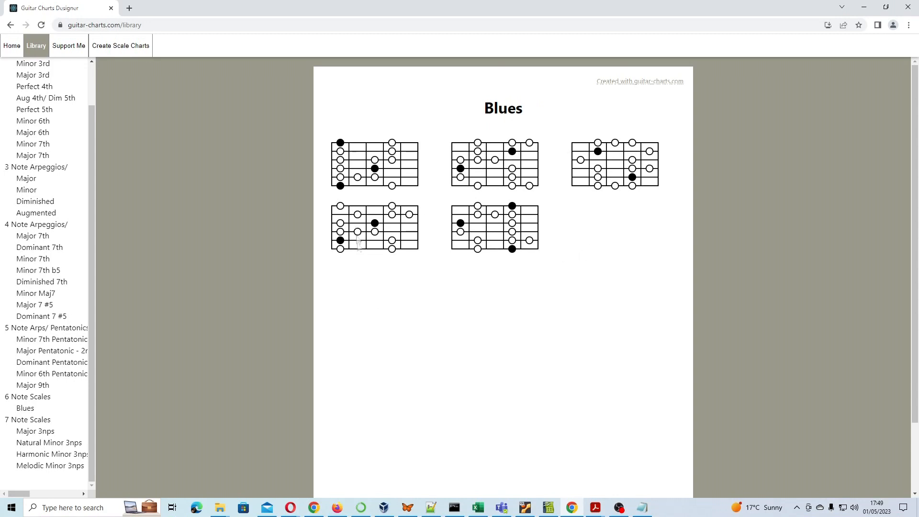
{"action": "left_click", "coordinate": [375, 170]}
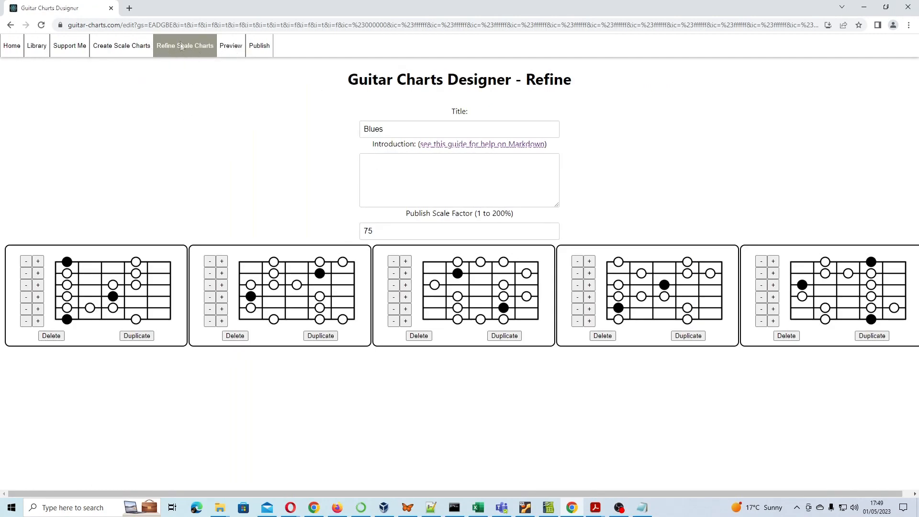
Change the Blues scale's guitar setup to Open D - 6 String Guitar (DADF#AD).
{"action": "left_click", "coordinate": [123, 46]}
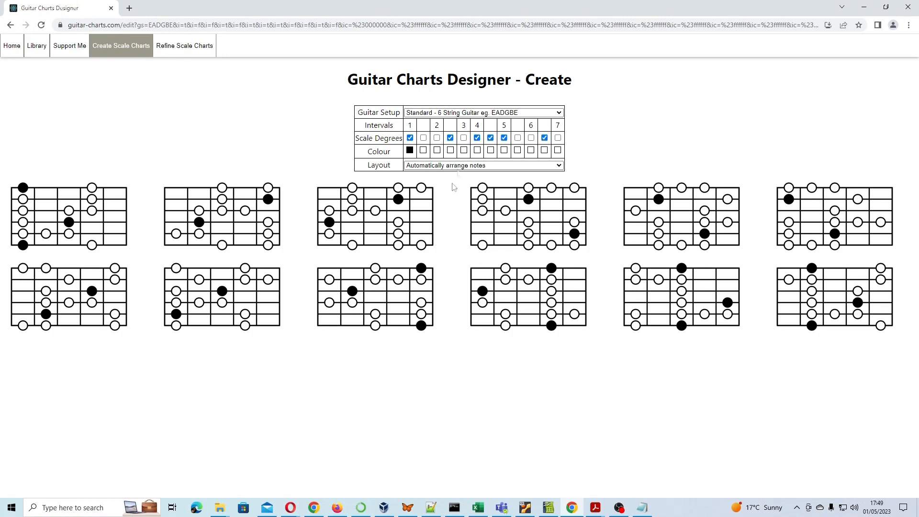
{"action": "left_click", "coordinate": [535, 114]}
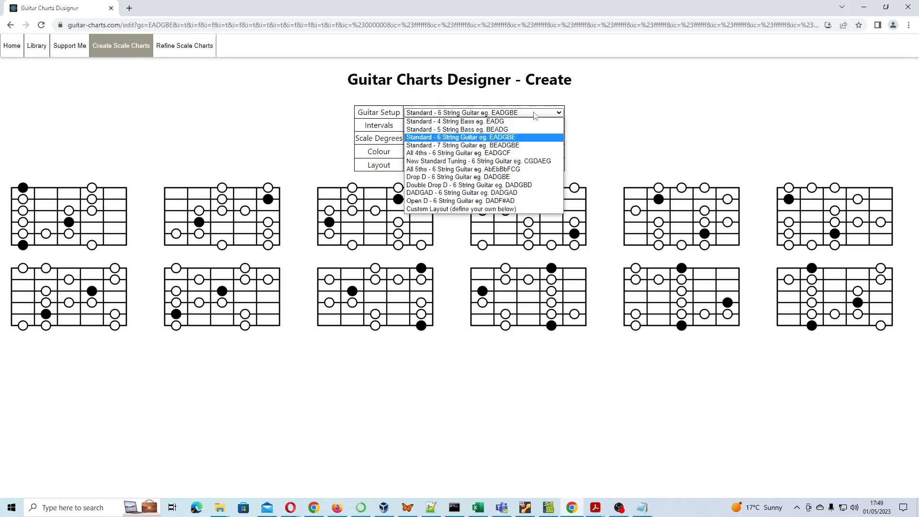
{"action": "left_click", "coordinate": [491, 201]}
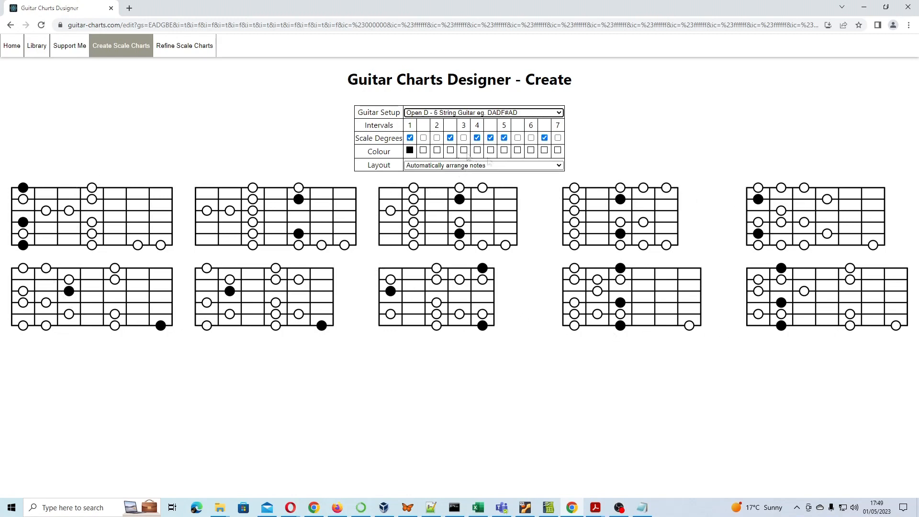
Colour the interval between 4 and 5 yellow in the Blues scale and bring the new charts into the refinement page.
{"action": "left_click", "coordinate": [489, 152]}
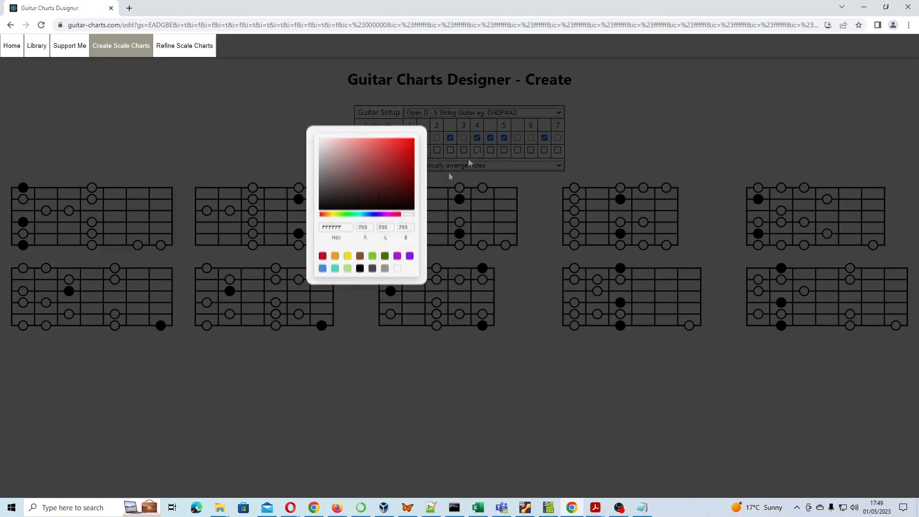
{"action": "left_click", "coordinate": [347, 257]}
{"action": "left_click", "coordinate": [518, 302]}
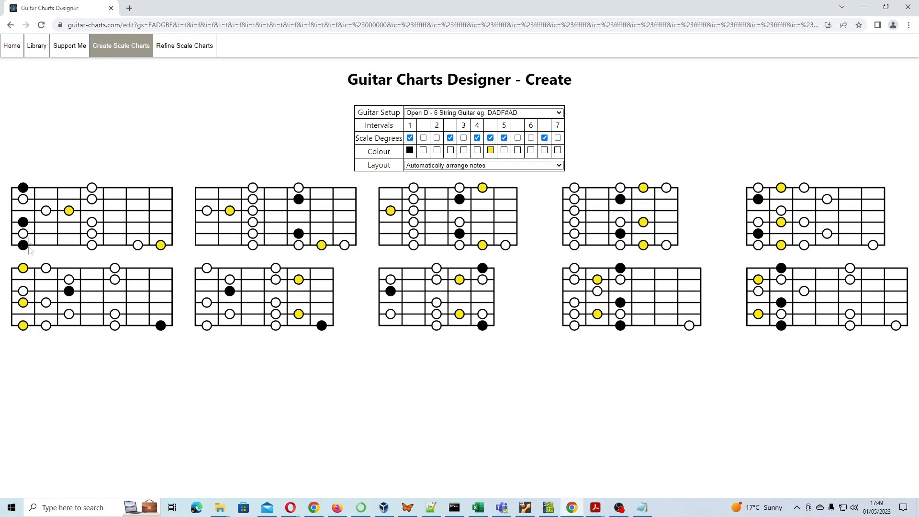
{"action": "left_click", "coordinate": [184, 49]}
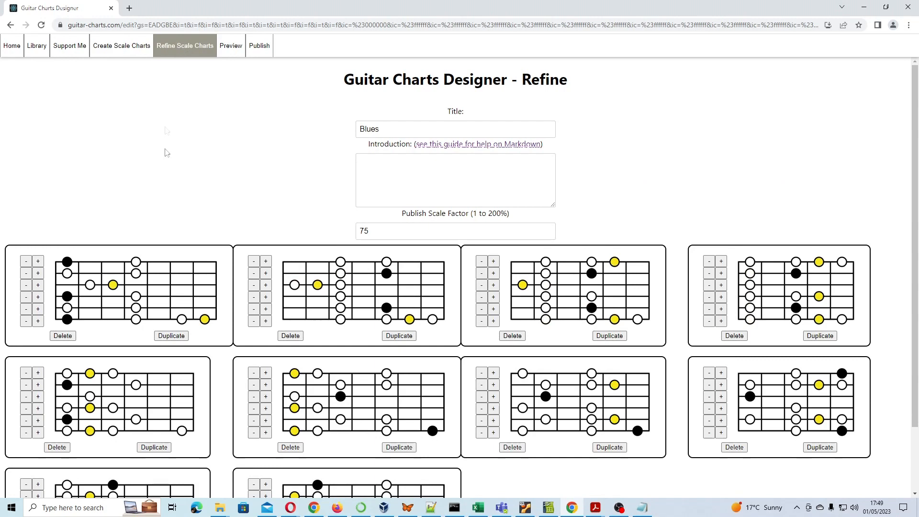
{"action": "scroll", "coordinate": [175, 173], "scroll_direction": "down", "scroll_amount": 2}
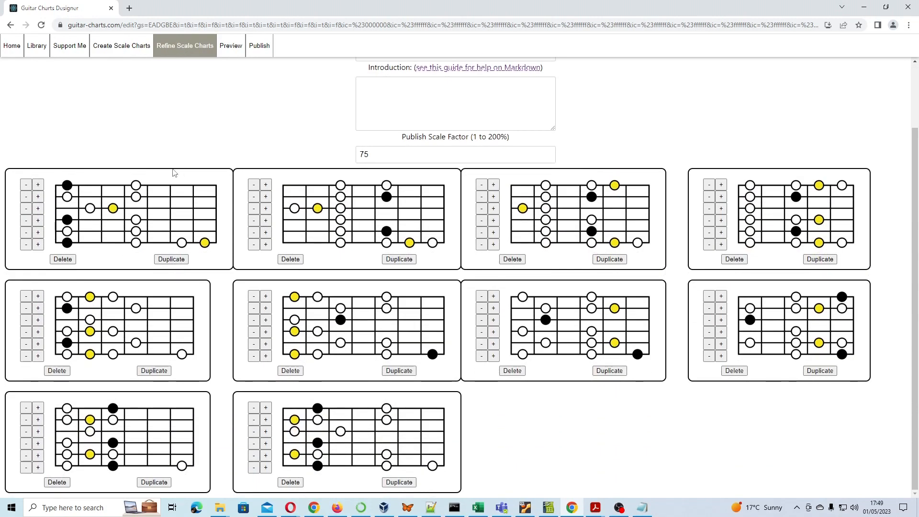